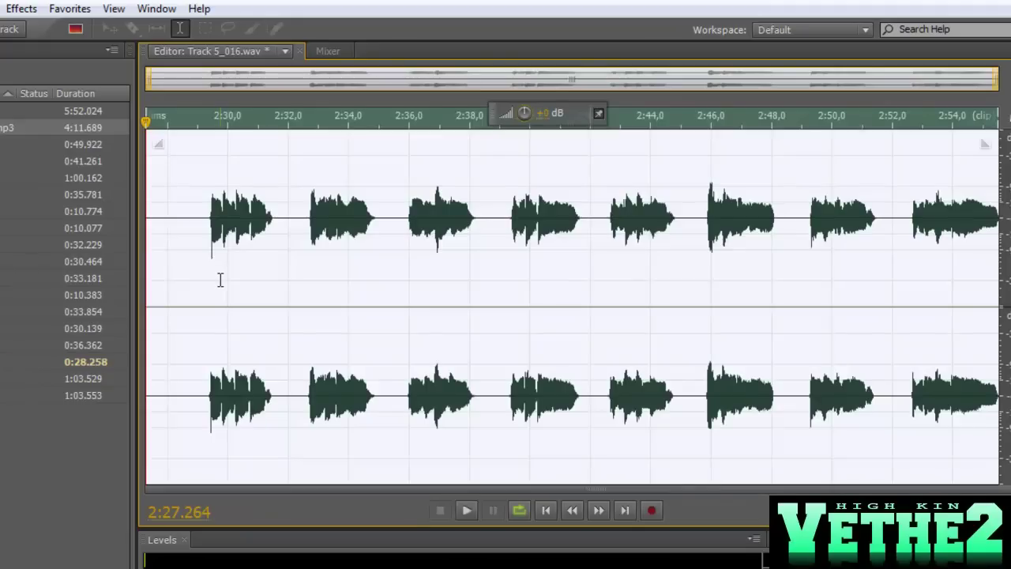
- Open the Kjaerhus Audio Classic Chorus effect on Track 5_016.wav and preview it from about 2:29
left_click(218, 279)
key("space")
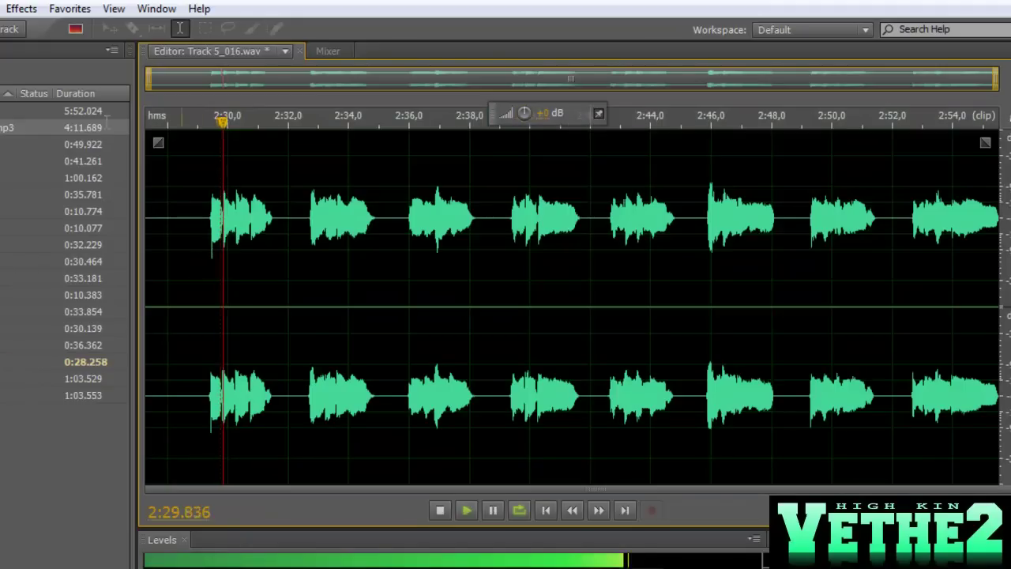
left_click(16, 8)
mouse_move(241, 405)
mouse_move(300, 406)
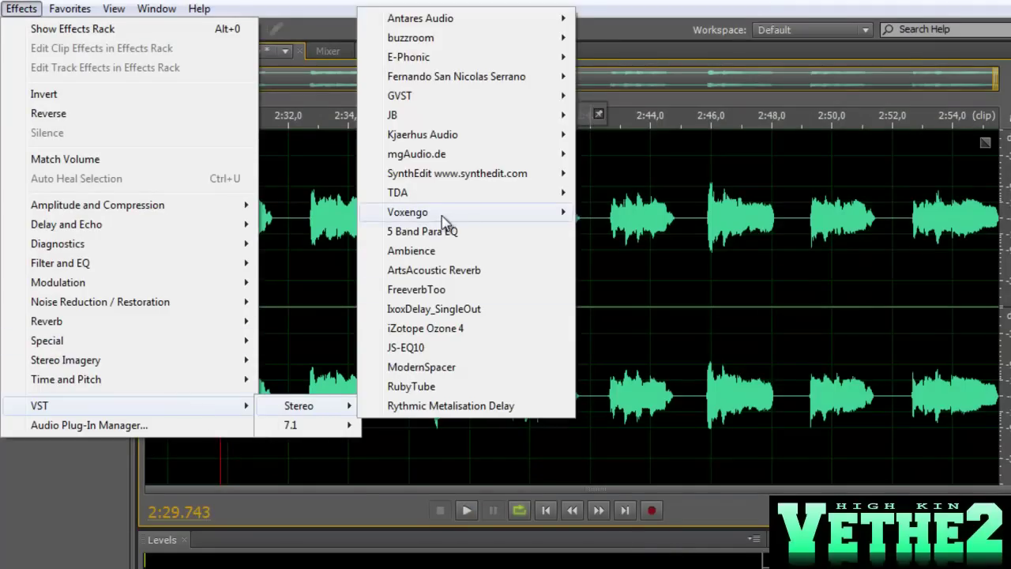
mouse_move(478, 156)
mouse_move(478, 139)
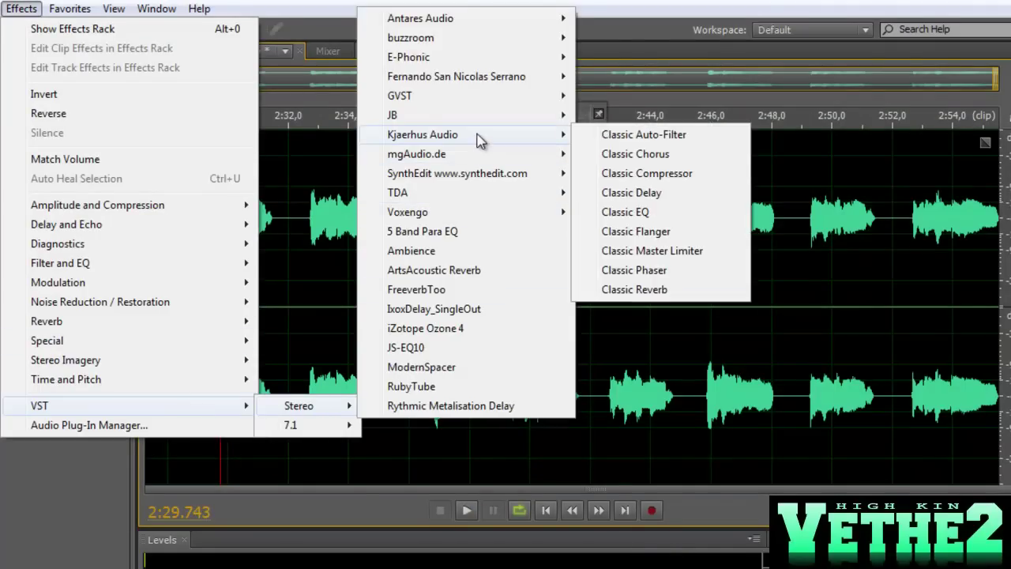
left_click(636, 153)
left_click(225, 386)
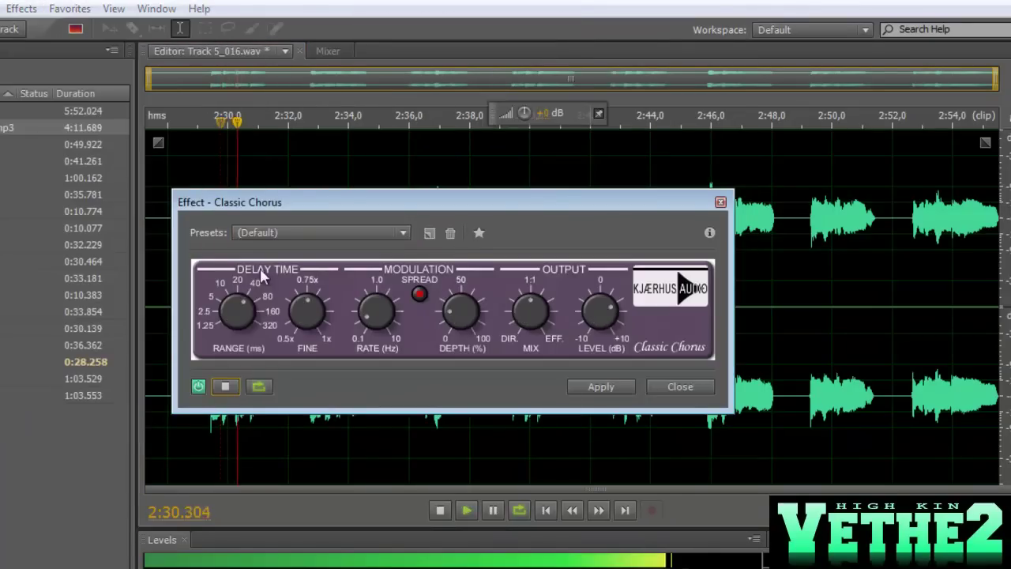
- Apply Classic Chorus with the (Default) preset and play back the processed waveform from about 2:29
left_click(289, 232)
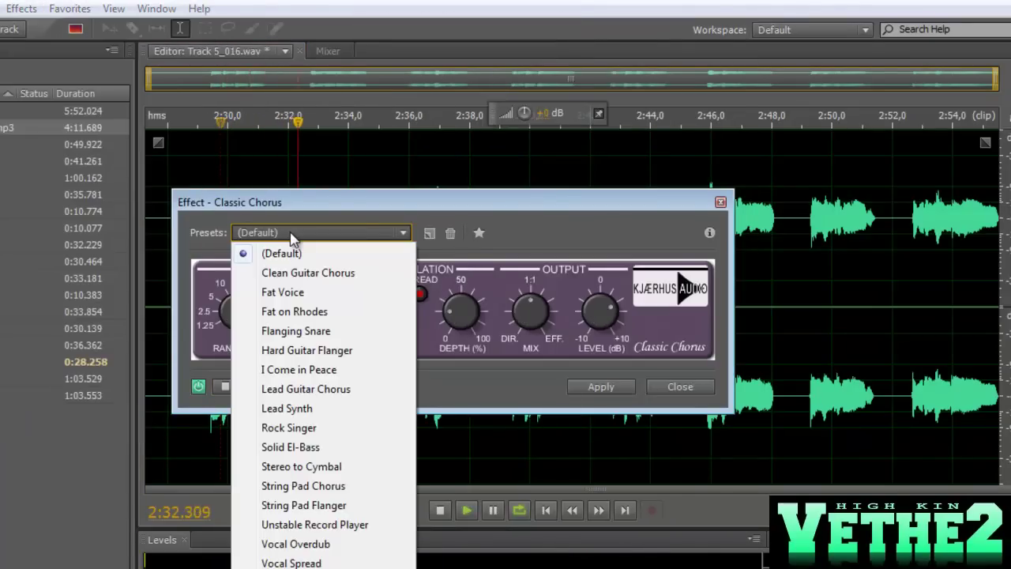
left_click(289, 233)
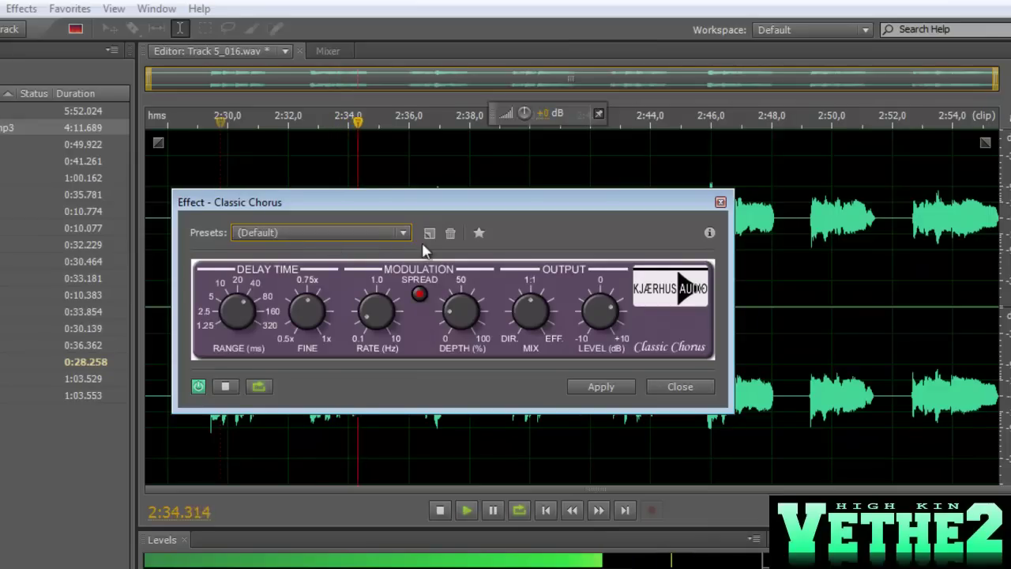
left_click(371, 234)
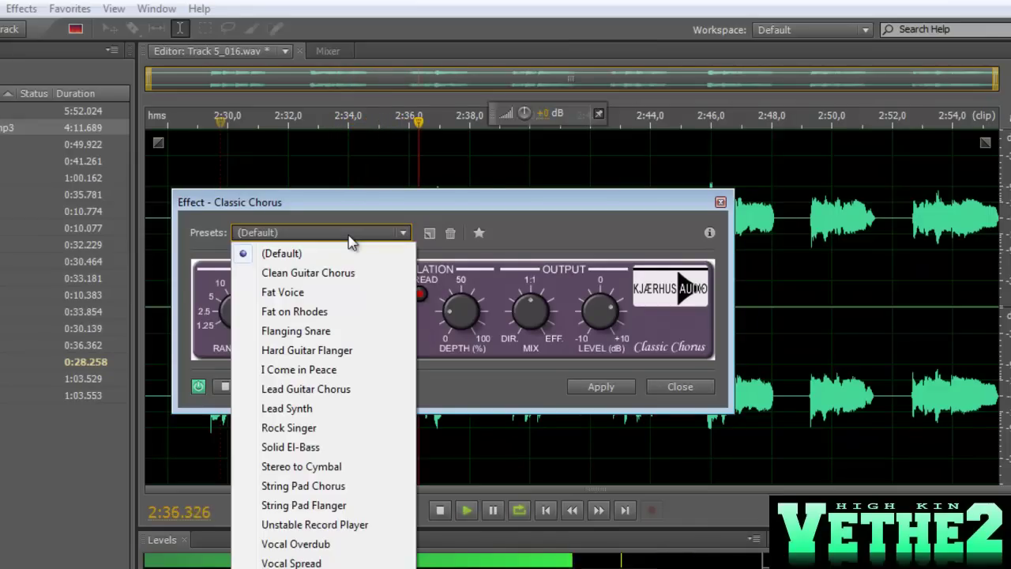
left_click(609, 387)
left_click(598, 387)
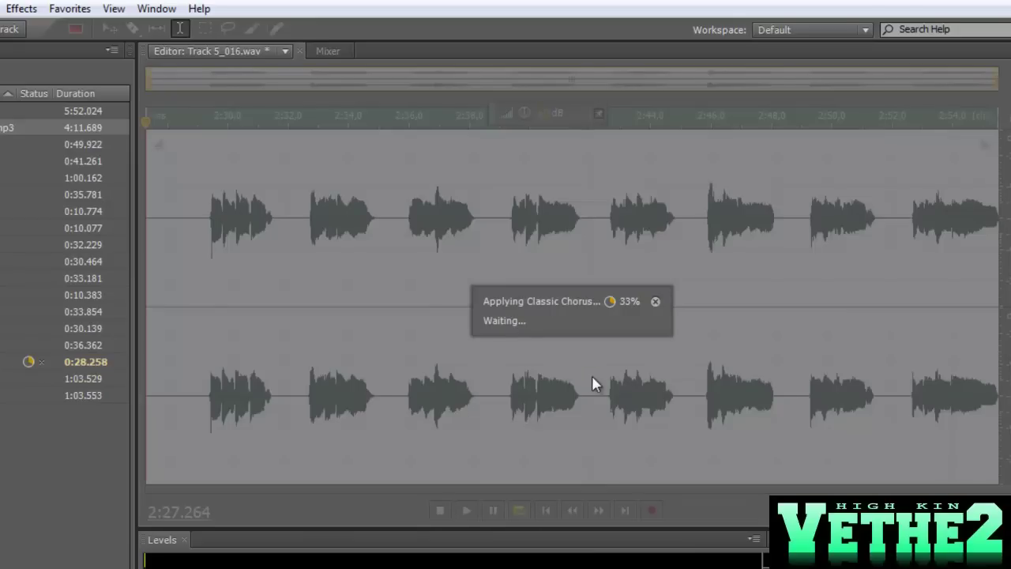
left_click(218, 270)
key("space")
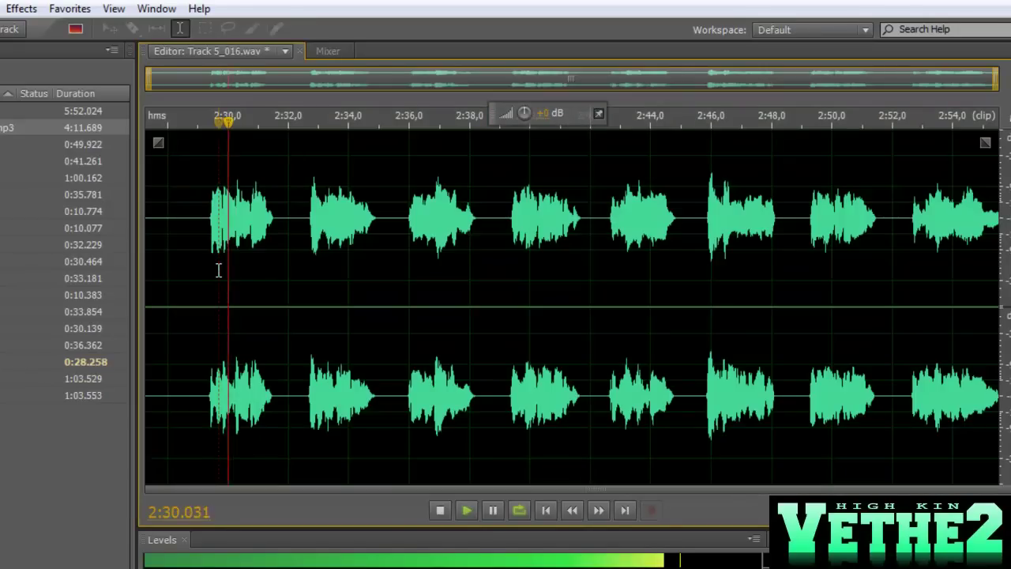
- Apply the built-in Chorus modulation effect with the (Default) preset and play the waveform from about 2:36
left_click(21, 8)
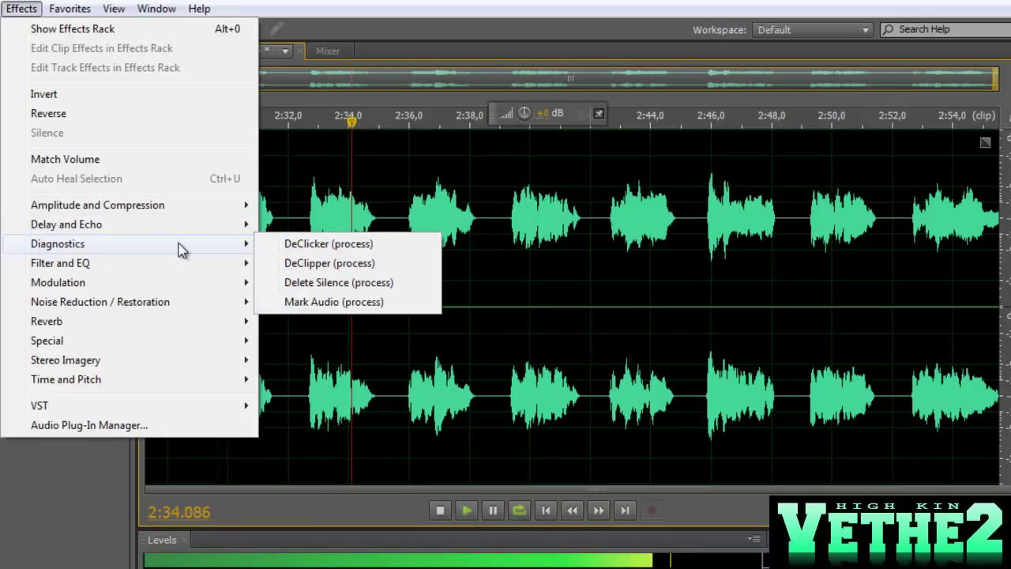
mouse_move(180, 265)
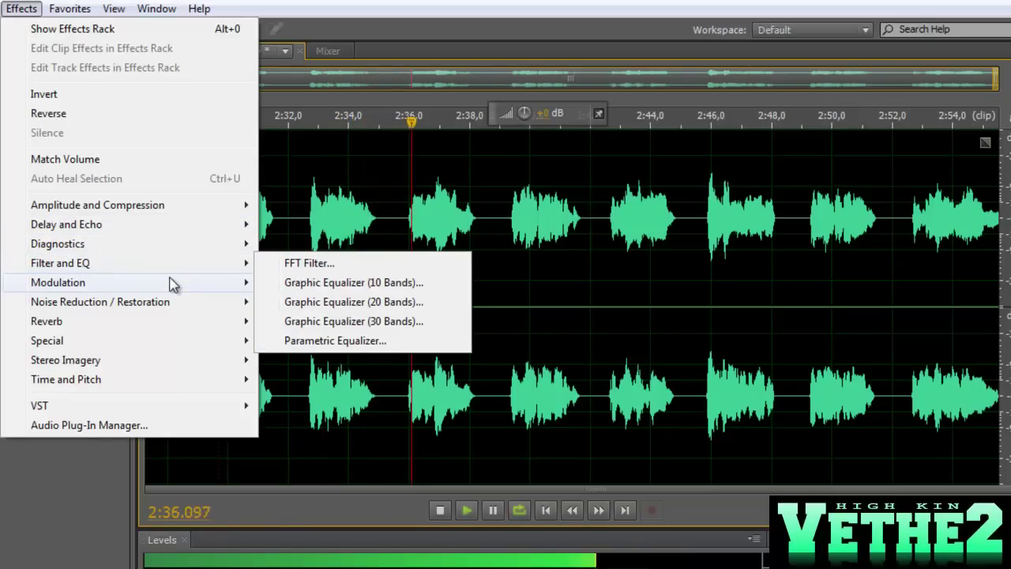
left_click(313, 283)
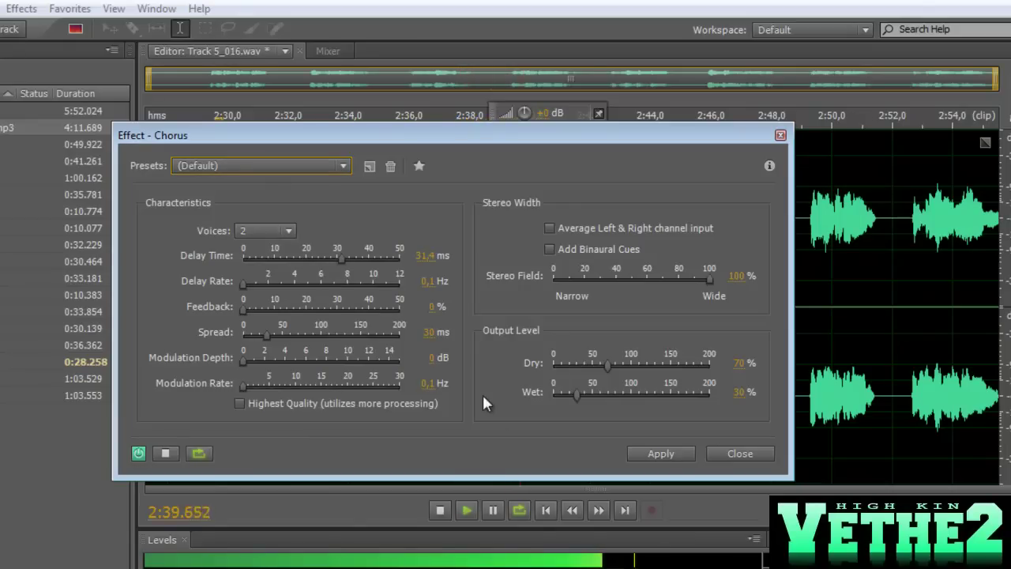
left_click(653, 455)
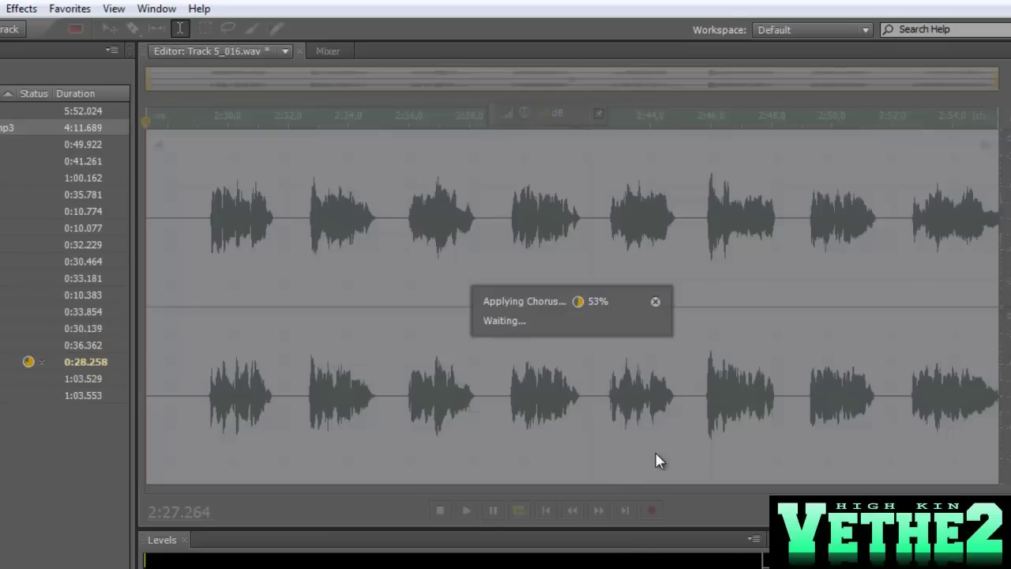
left_click(425, 302)
key("space")
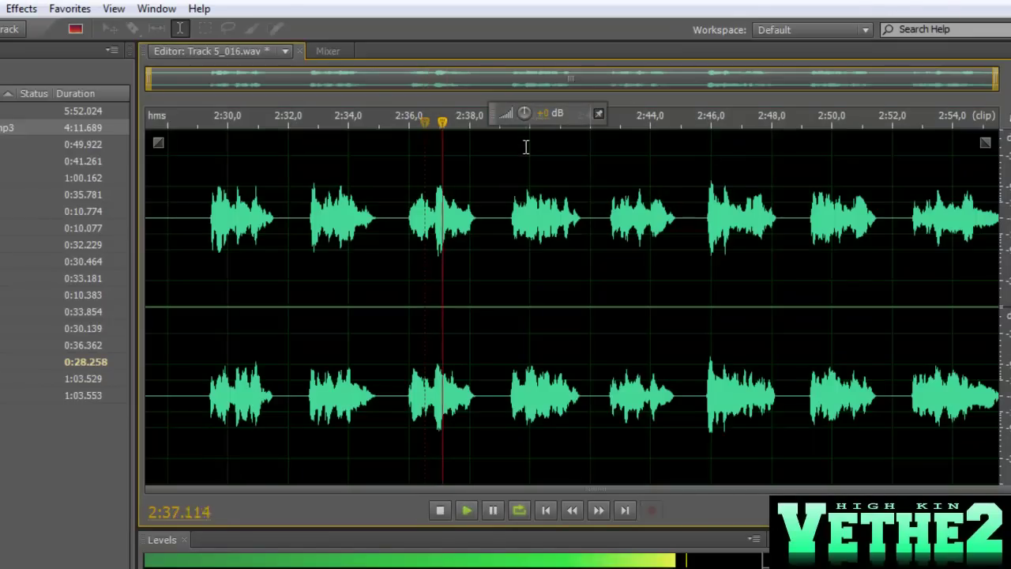
- Raise the volume of Track 5_016.wav slightly and play the multitrack session from about 2:27
key("space")
left_click_drag(525, 118, 527, 113)
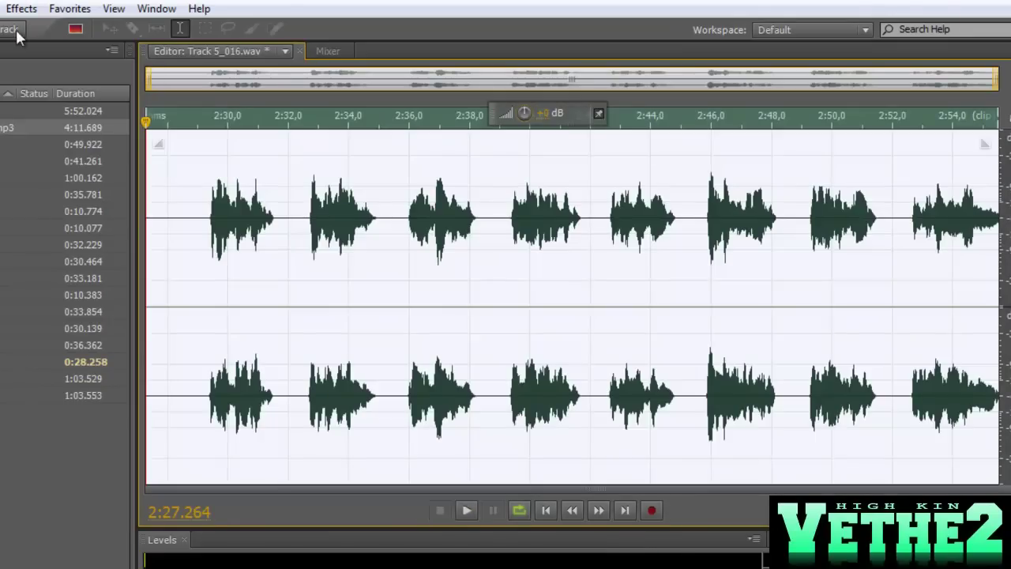
left_click(16, 30)
left_click(751, 383)
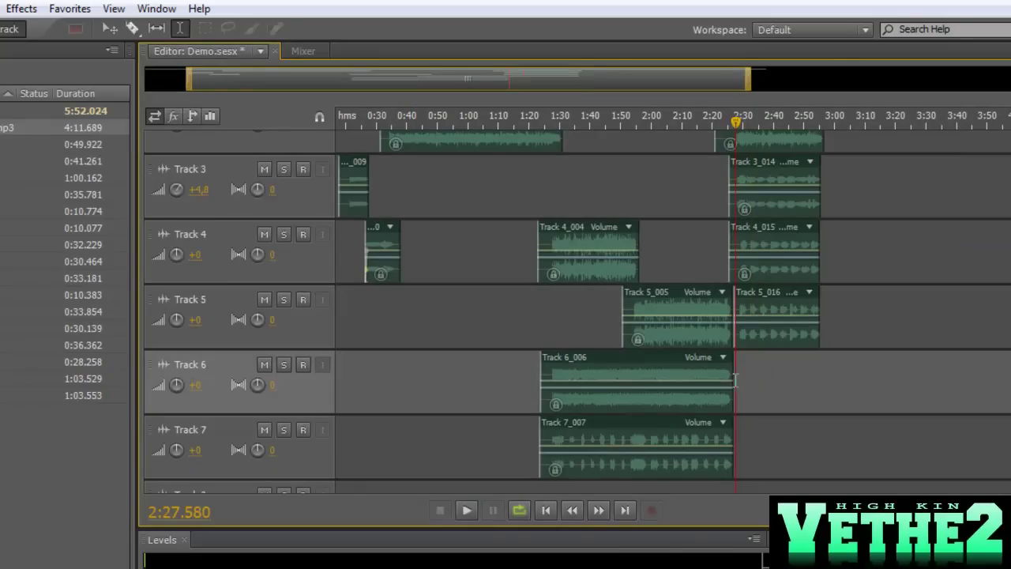
left_click(734, 380)
key("space")
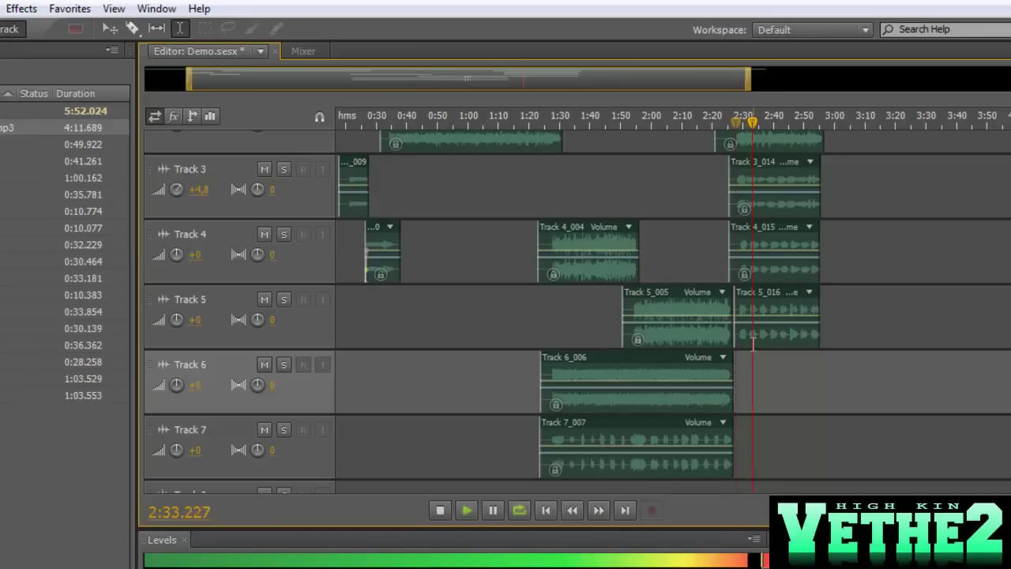
scroll(879, 354, "up", 1)
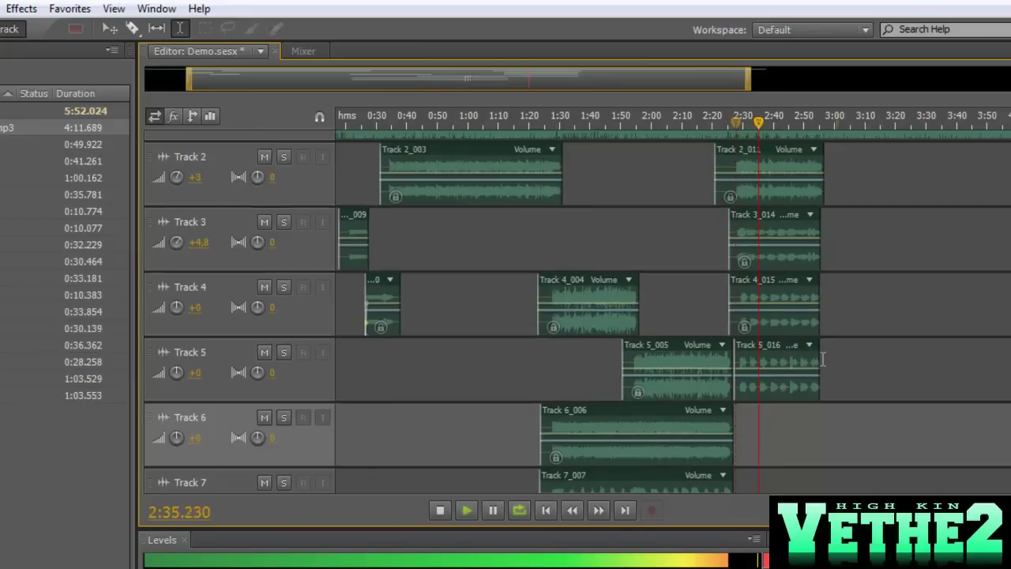
- Reopen the Track 5_016 clip, lower its overall volume and play the multitrack session again
double_click(772, 353)
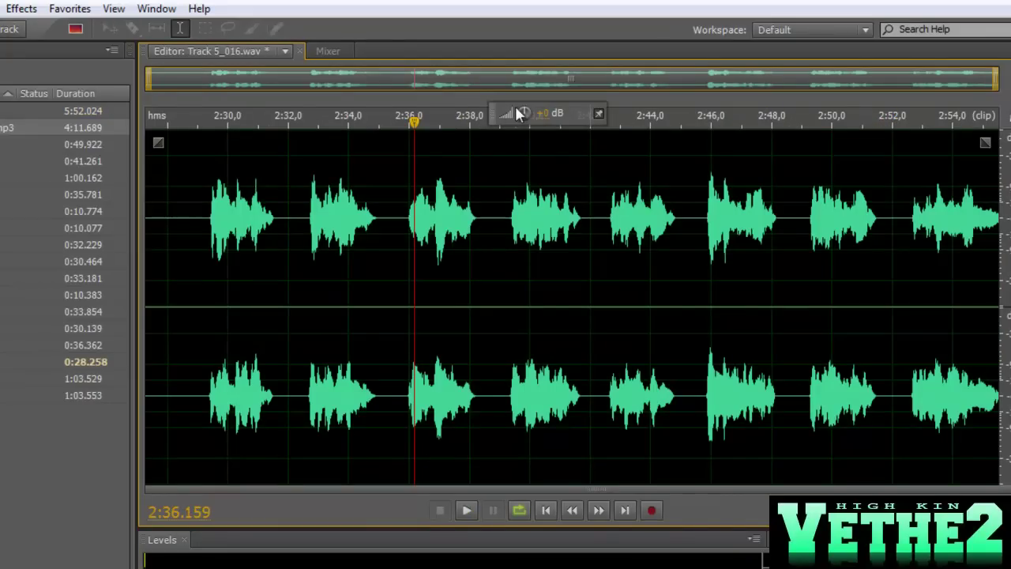
left_click_drag(520, 111, 166, 314)
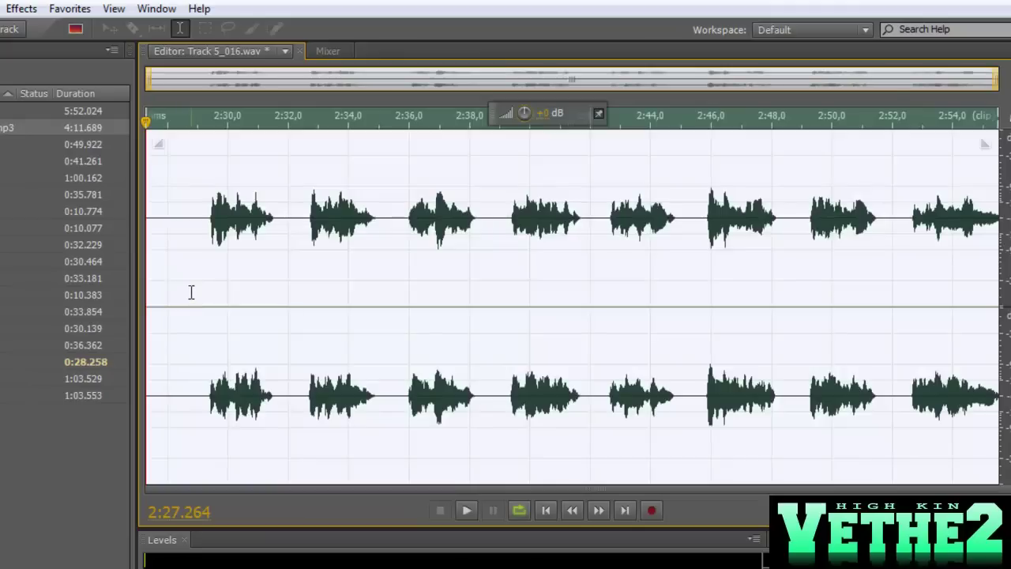
left_click(191, 292)
key("0")
key("space")
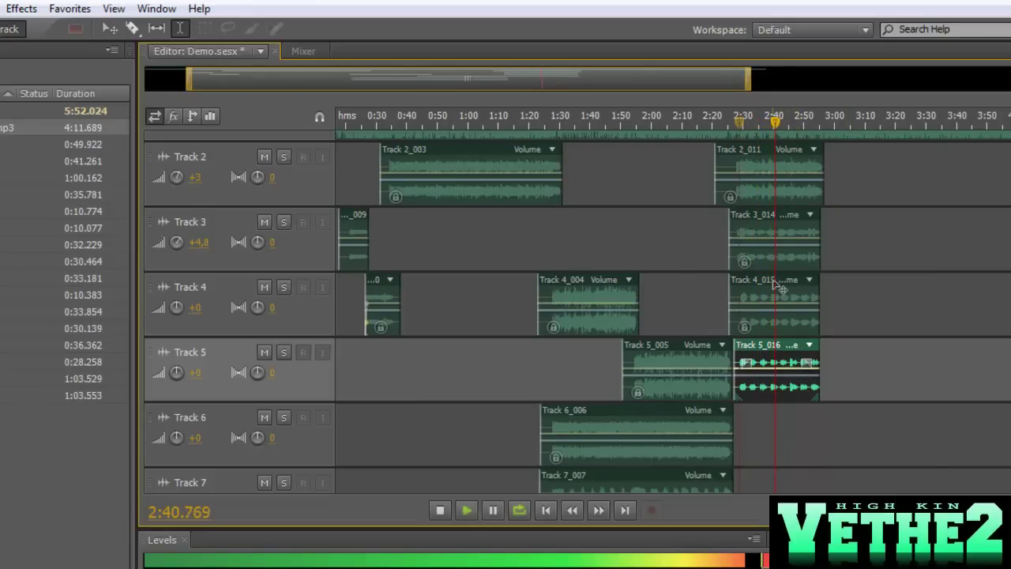
- Check the waveform of the Track 4_015 clip, then resume playback in the multitrack session
double_click(787, 306)
key("space")
key("space")
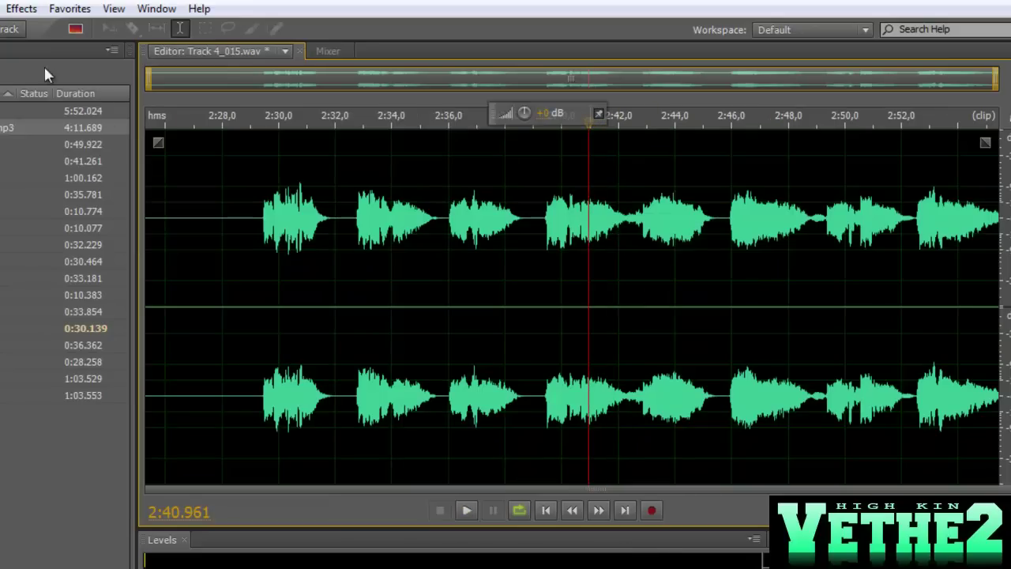
key("0")
key("space")
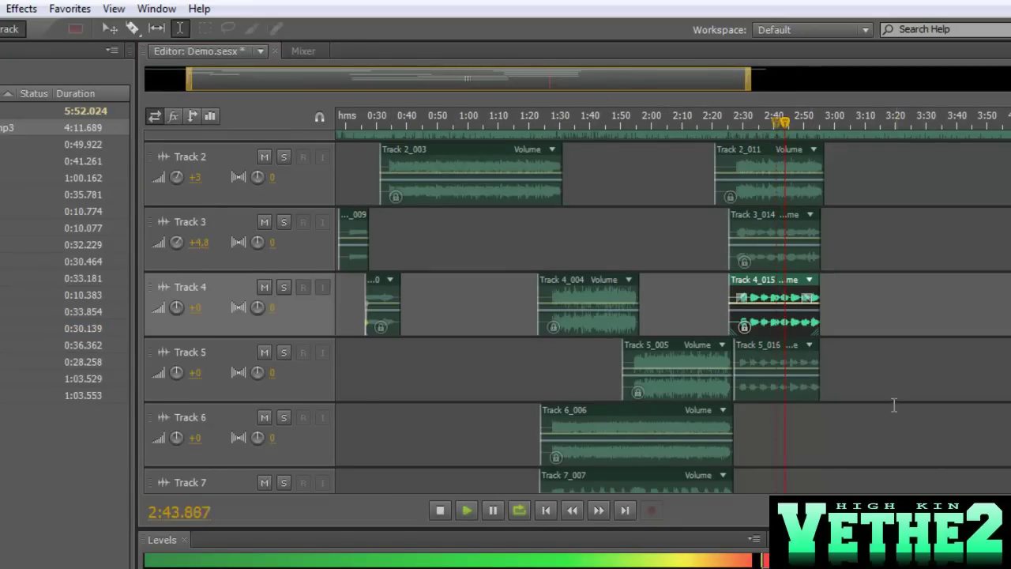
- Stop playback and mix down the entire Demo session to a new file
scroll(893, 405, "up", 1)
left_click(455, 296)
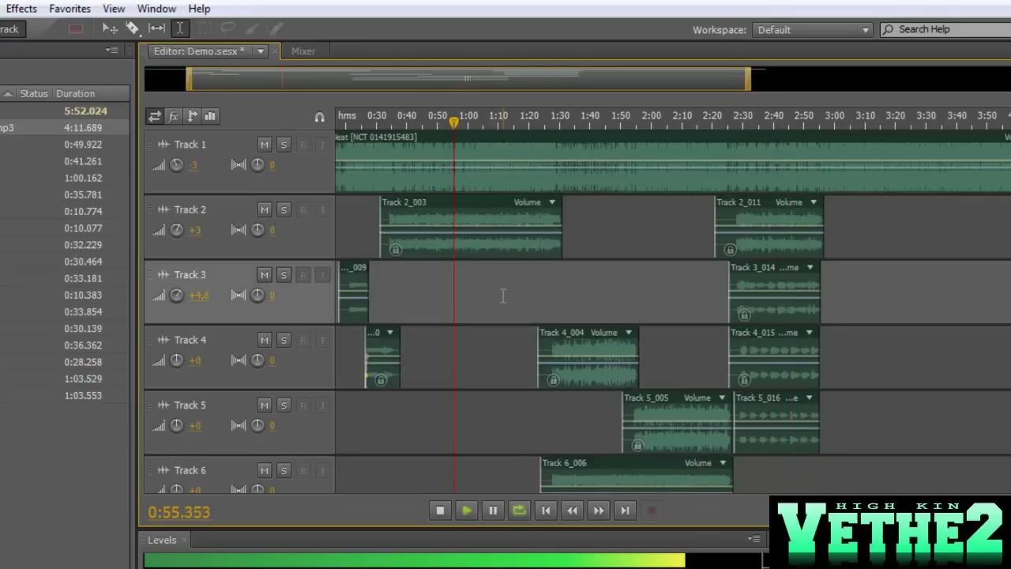
key("space")
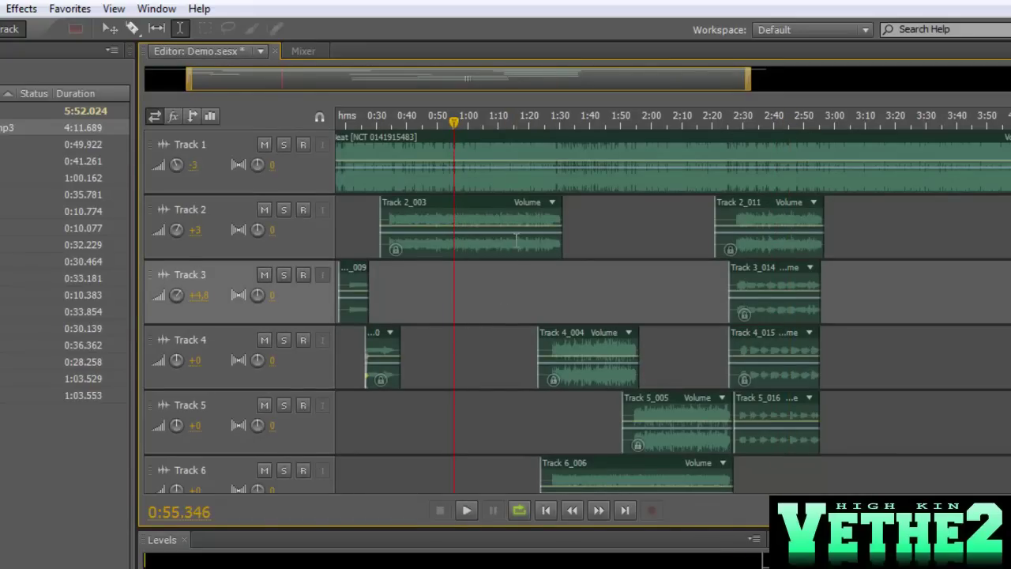
right_click(517, 239)
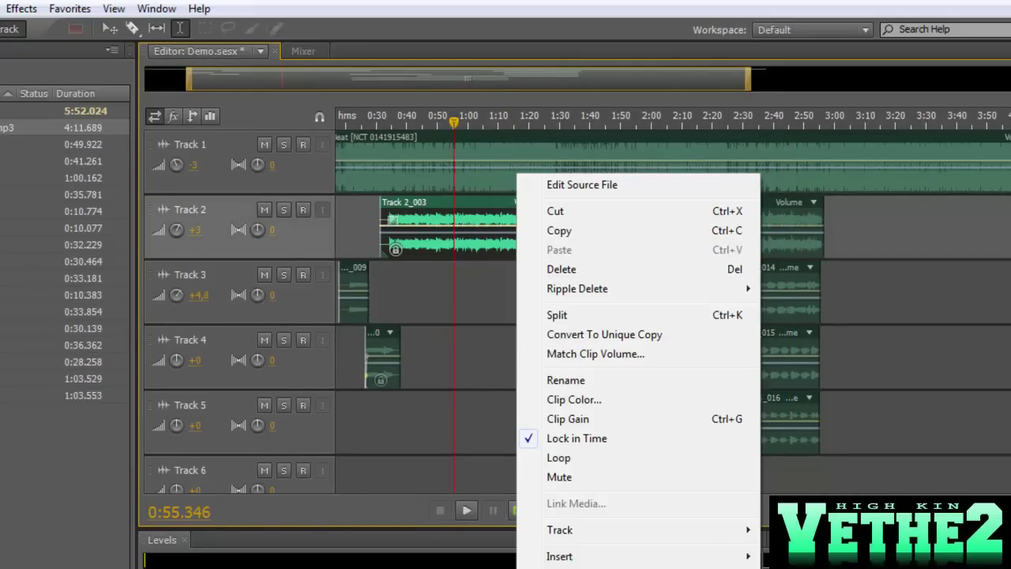
left_click(713, 561)
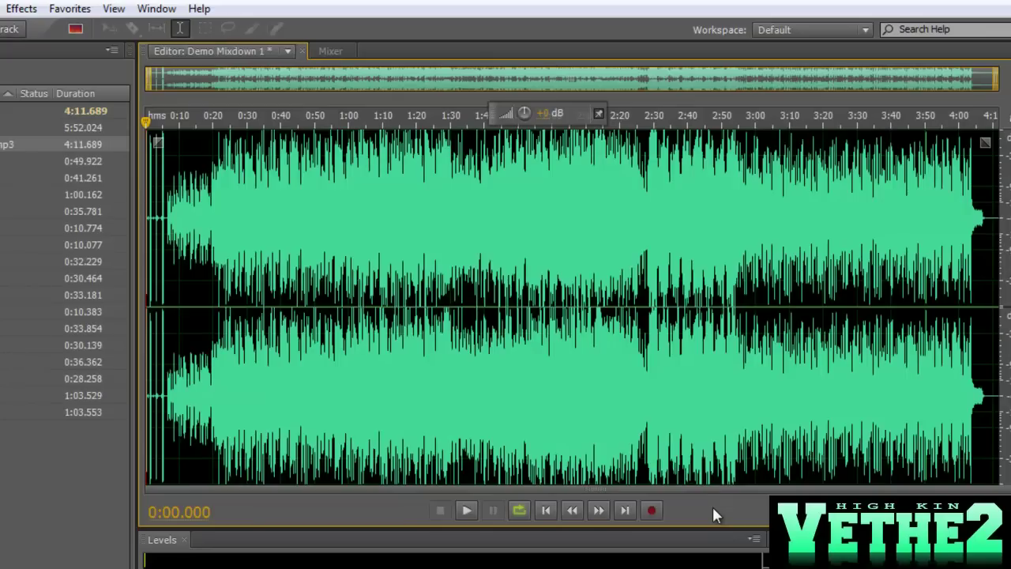
- Listen to the mixdown from several points up to about 1:09 and examine its waveform closely around 1:17
left_click(175, 260)
key("space")
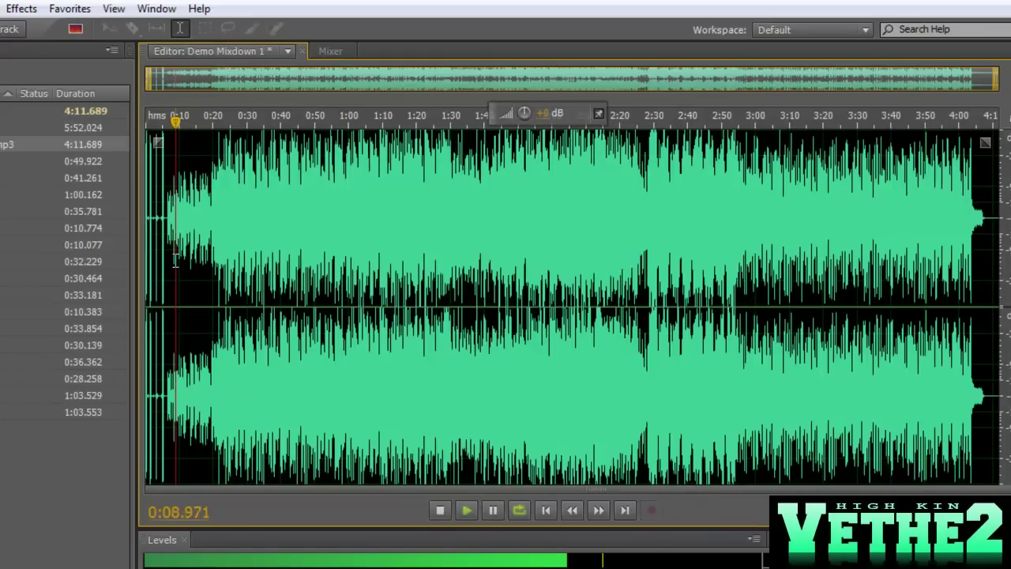
left_click(204, 267)
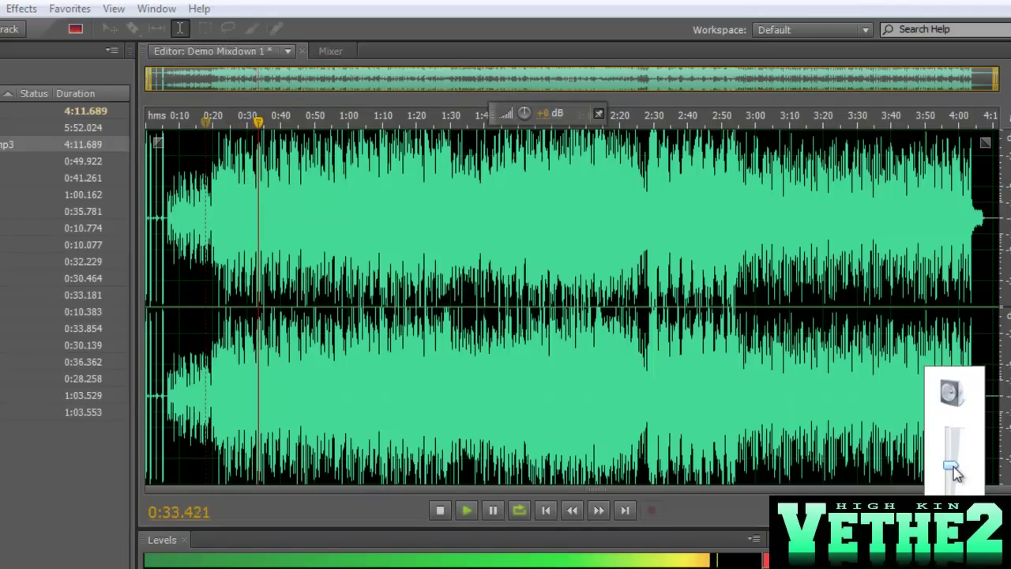
left_click_drag(950, 465, 950, 456)
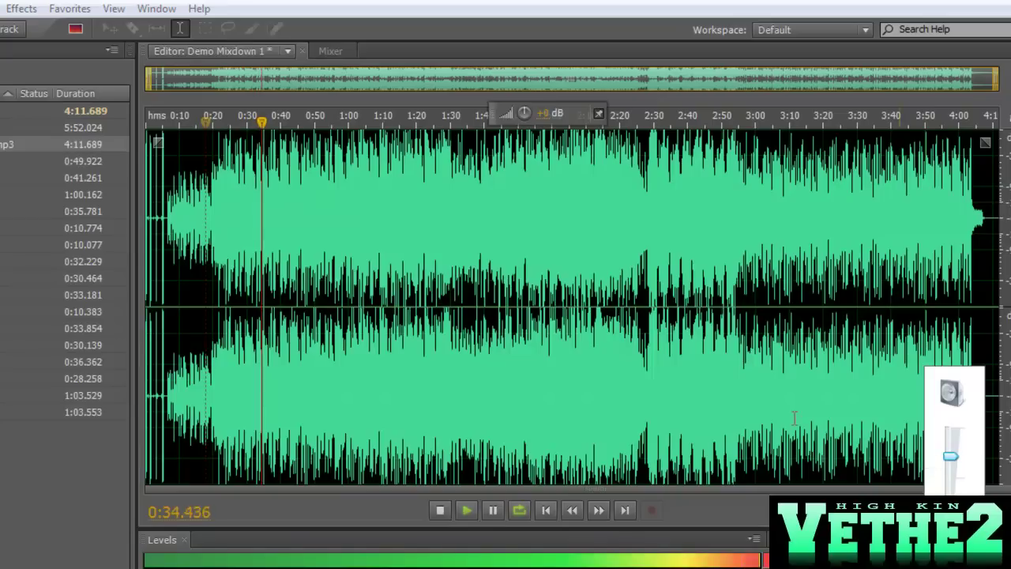
left_click(253, 241)
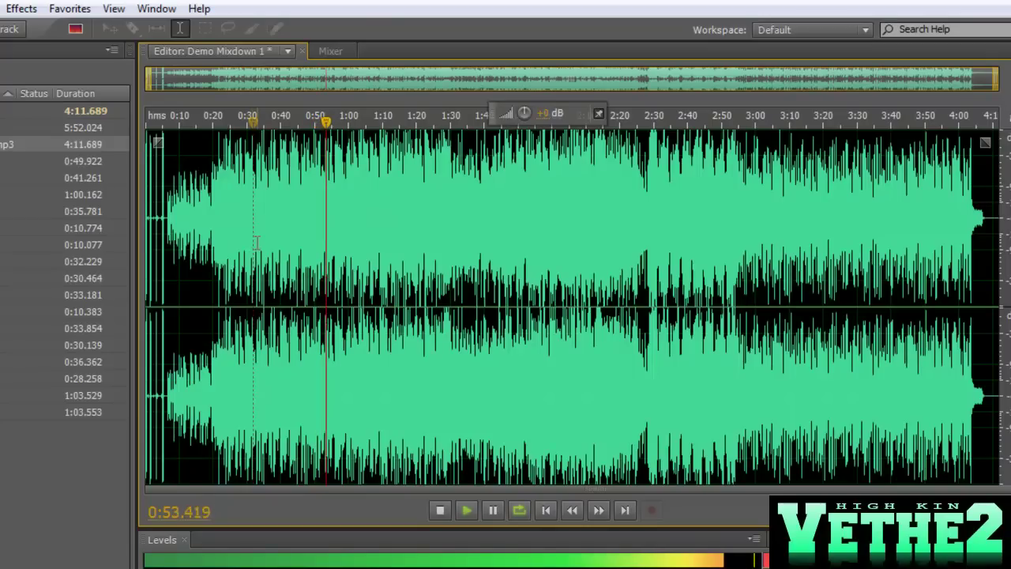
left_click(377, 222)
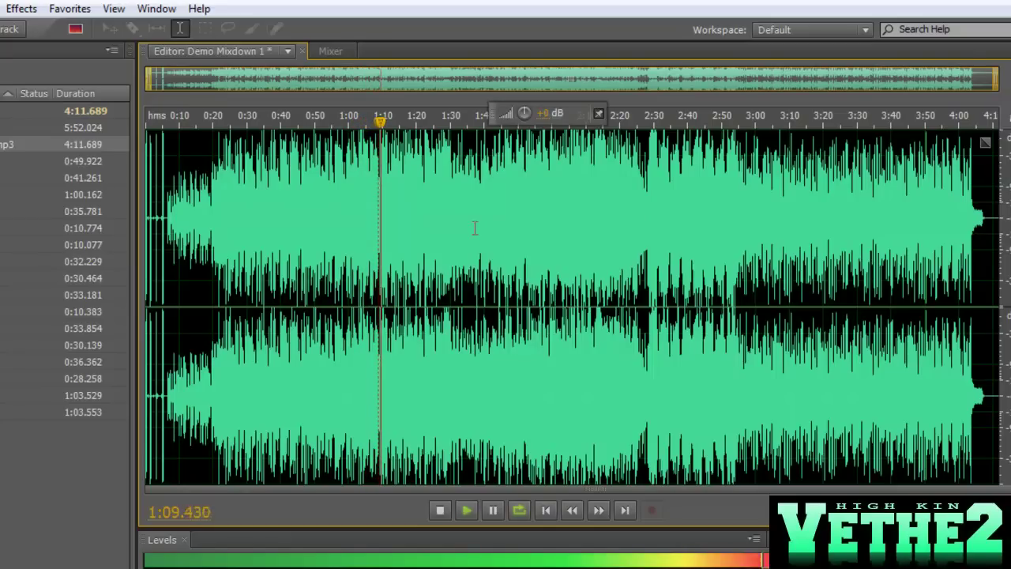
key("equal")
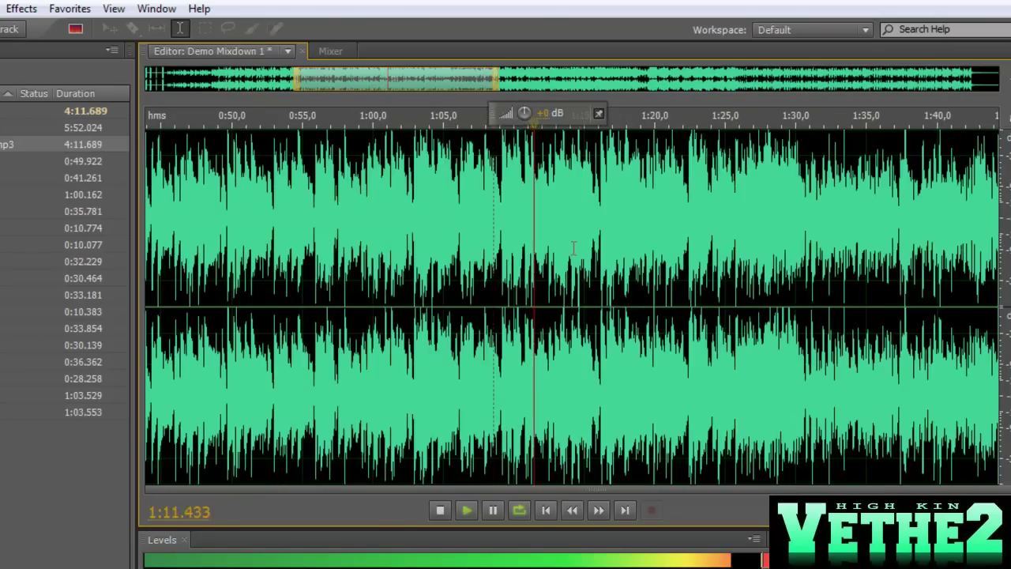
key("equal")
key("equal")
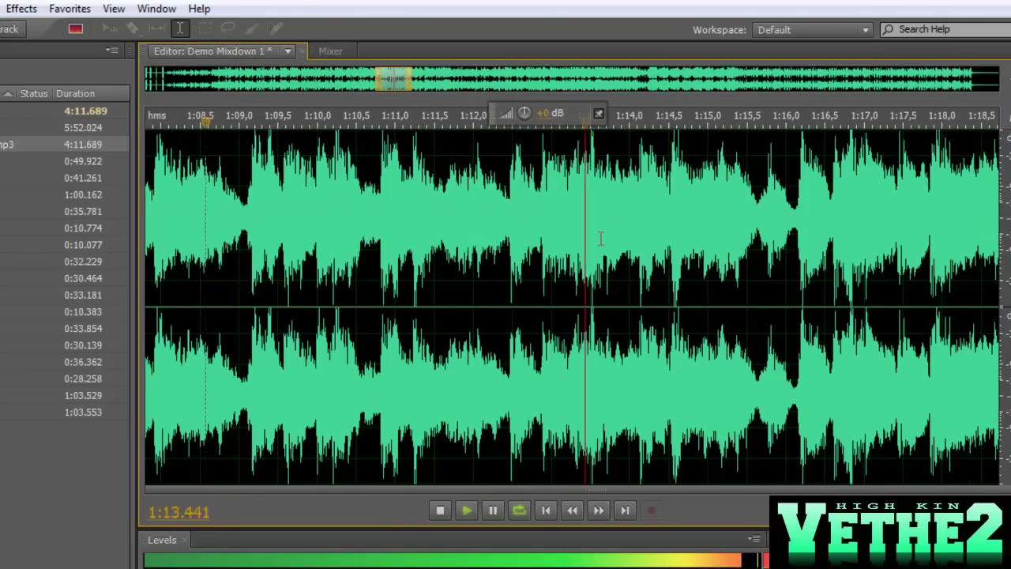
key("equal")
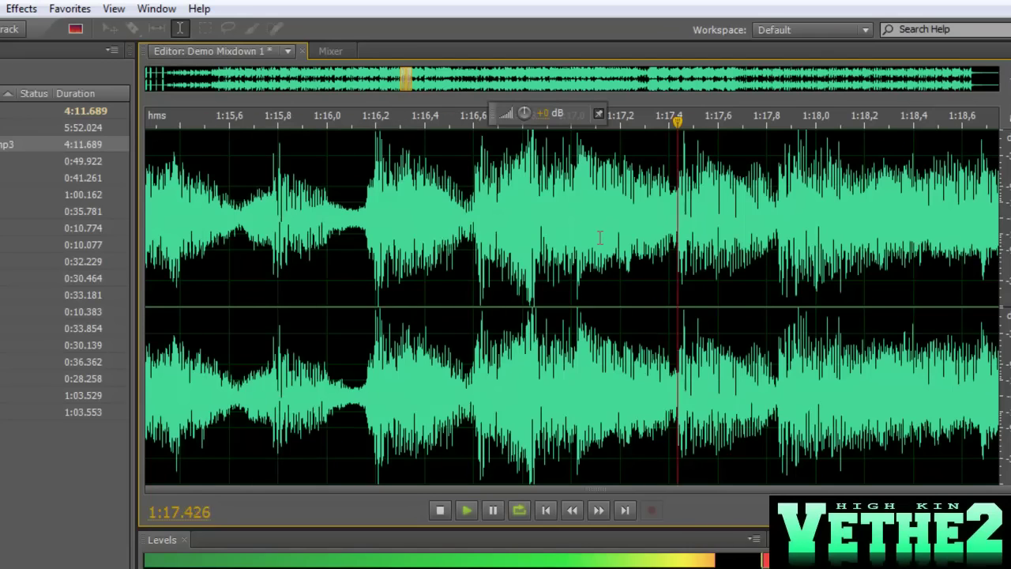
- Examine the whole mixdown waveform and its section around 2:23, listen up to about 2:50, and stop playback
key("minus")
key("minus")
key("minus")
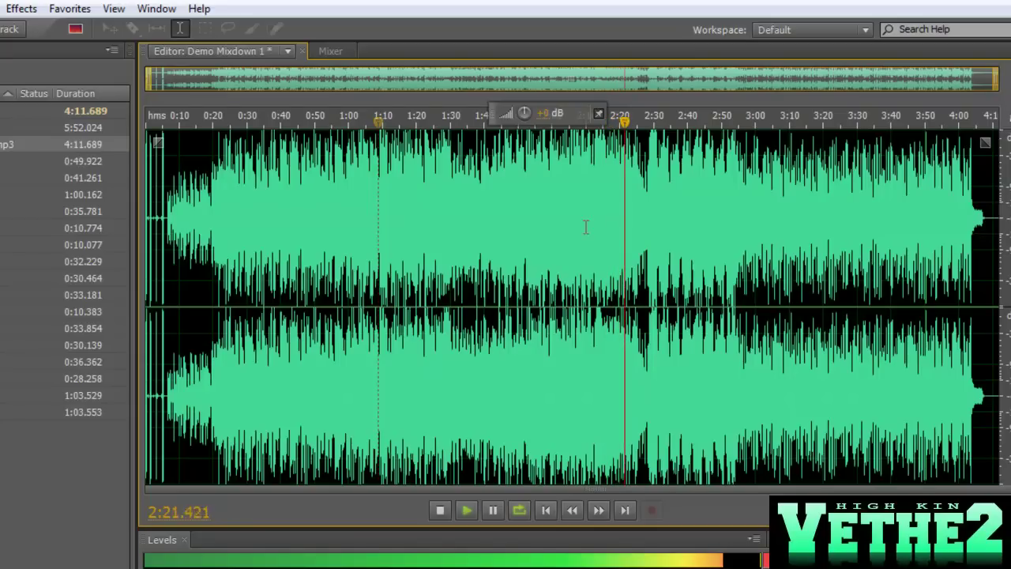
scroll(687, 241, "up", 3)
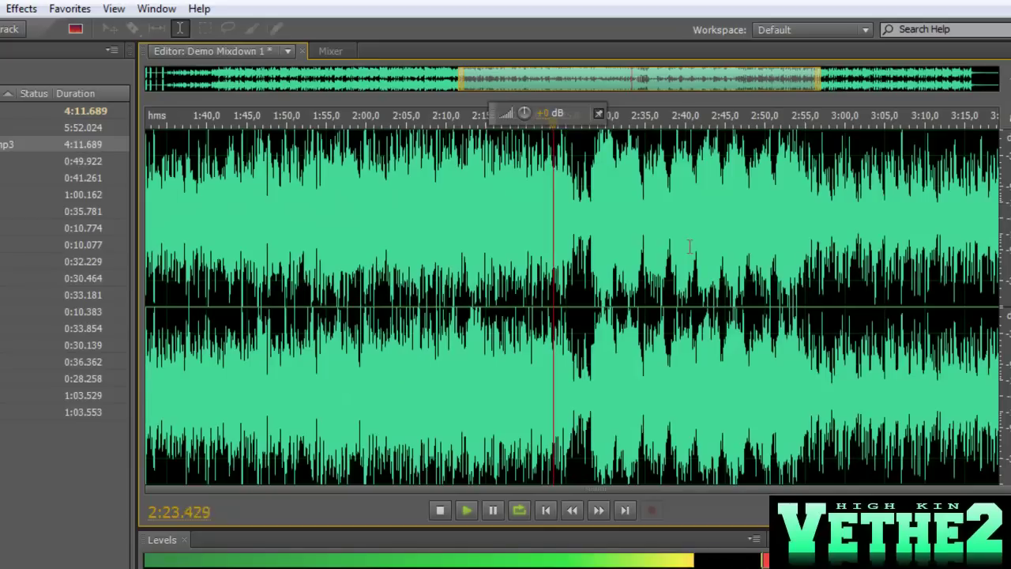
scroll(687, 246, "down", 3)
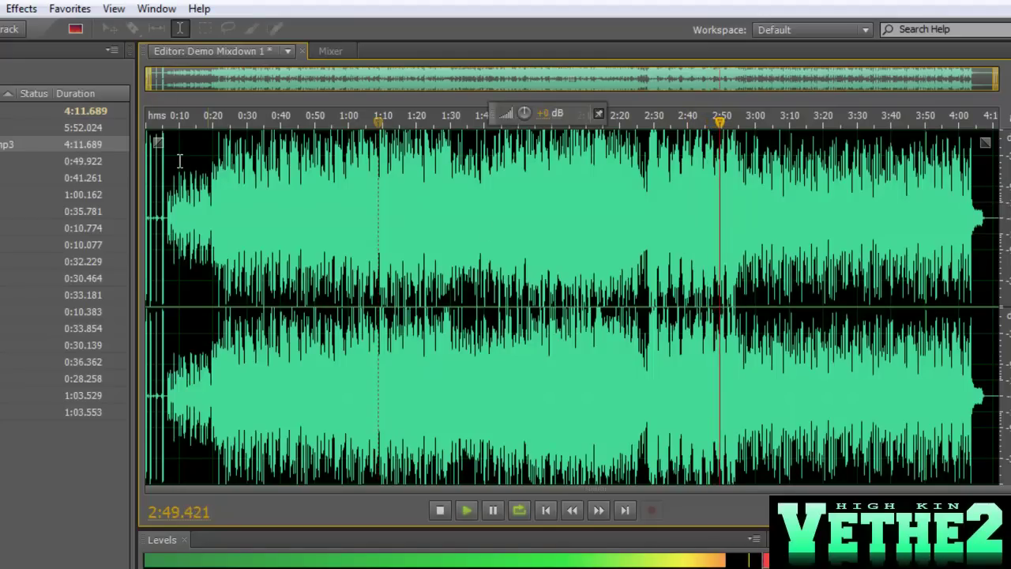
key("space")
- Open the Track 3_014 clip from the multitrack session, lower its overall volume while it plays, and stop playback
left_click(11, 28)
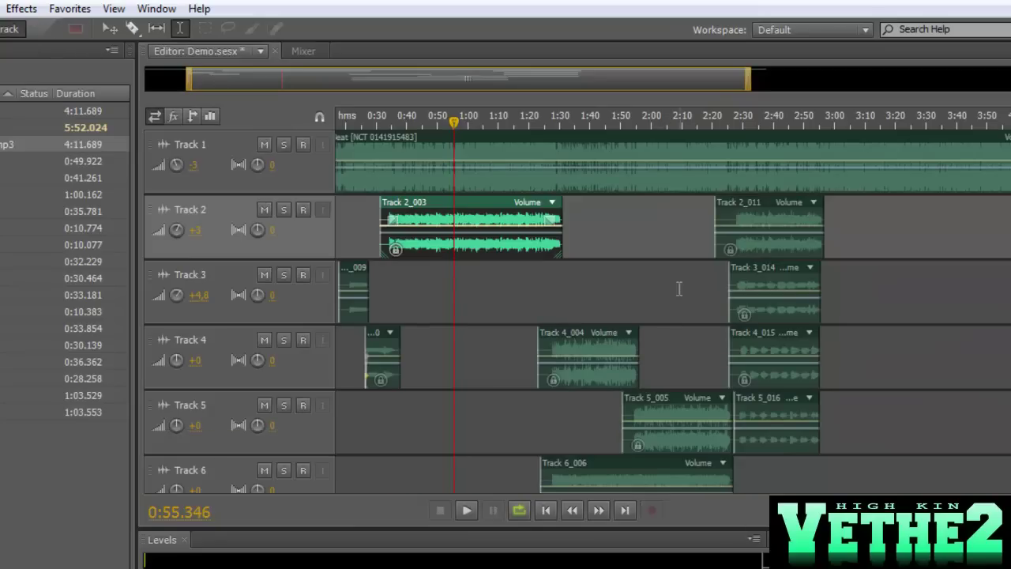
left_click(709, 315)
double_click(749, 277)
left_click(398, 311)
key("space")
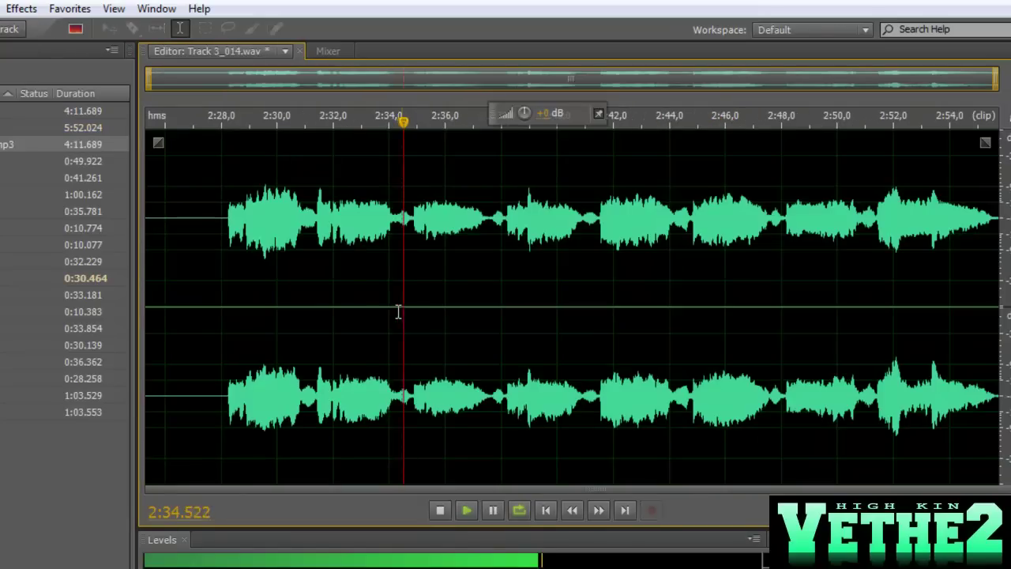
left_click_drag(523, 115, 524, 127)
key("space")
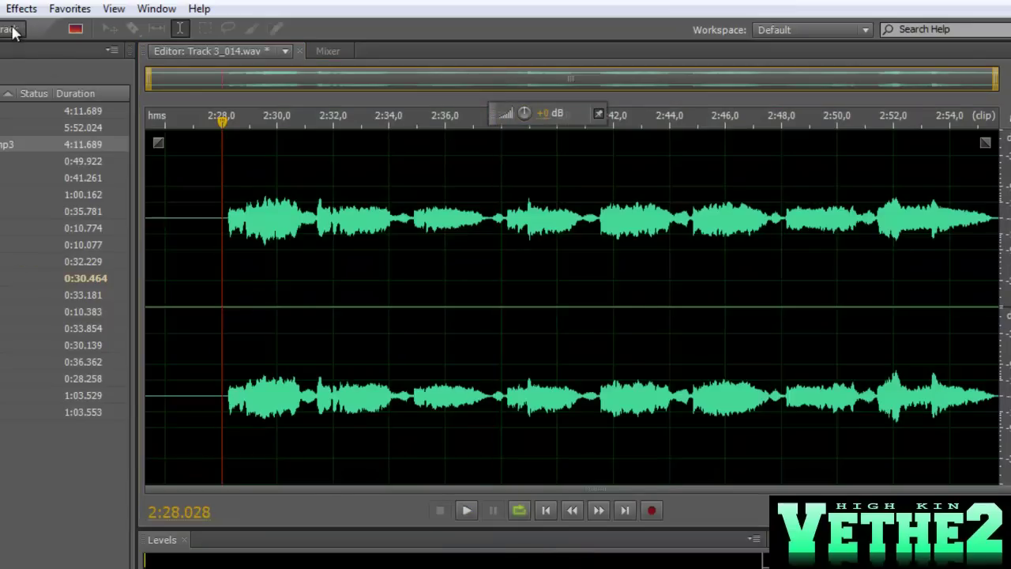
- Open the Track 4_015 clip from the multitrack session and lower its overall volume
left_click(11, 30)
double_click(749, 338)
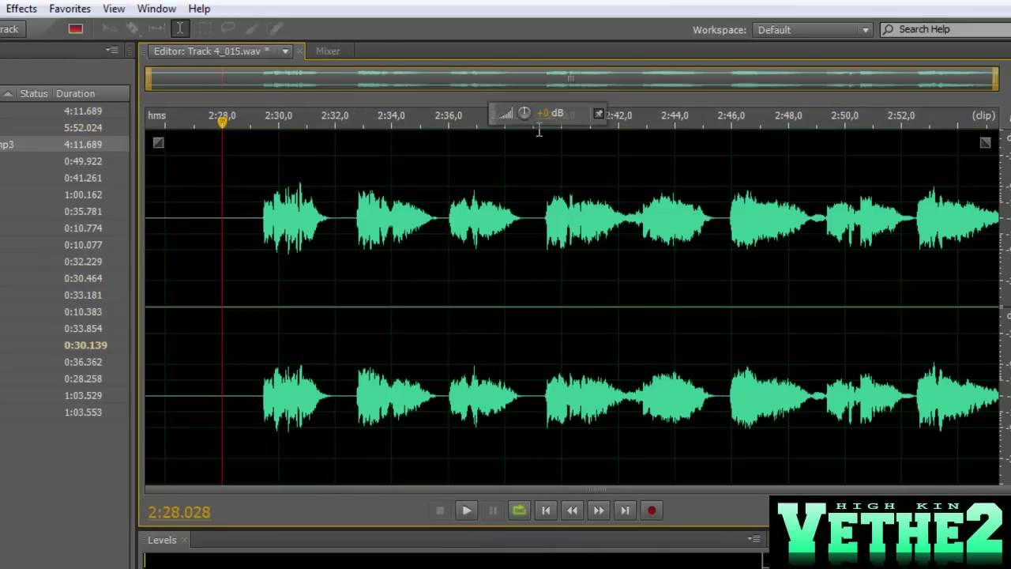
left_click_drag(526, 116, 526, 117)
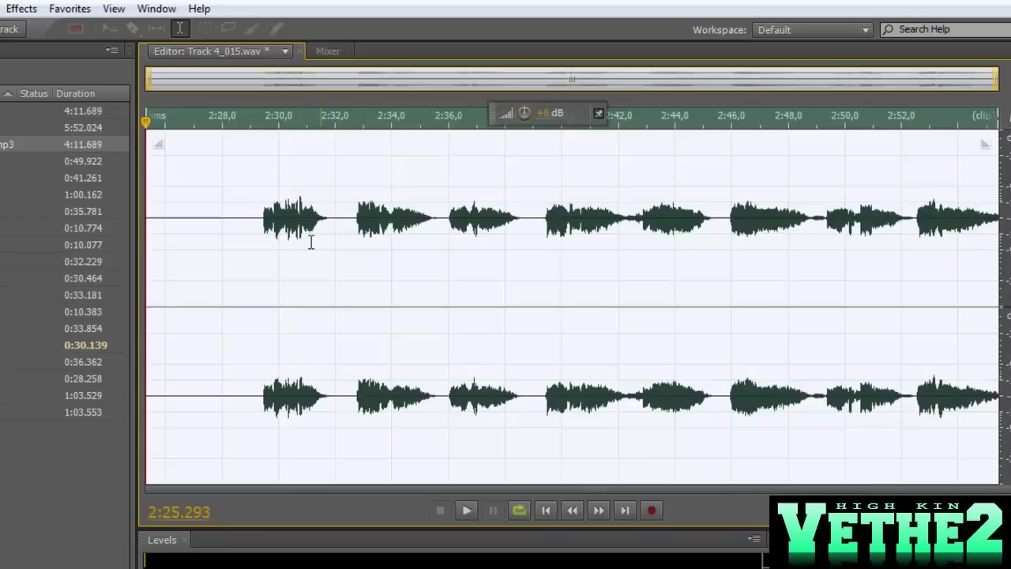
- Play the multitrack session from about 2:26 and again from about 1:53, checking how the vocal clips on all tracks blend
left_click(8, 32)
key("space")
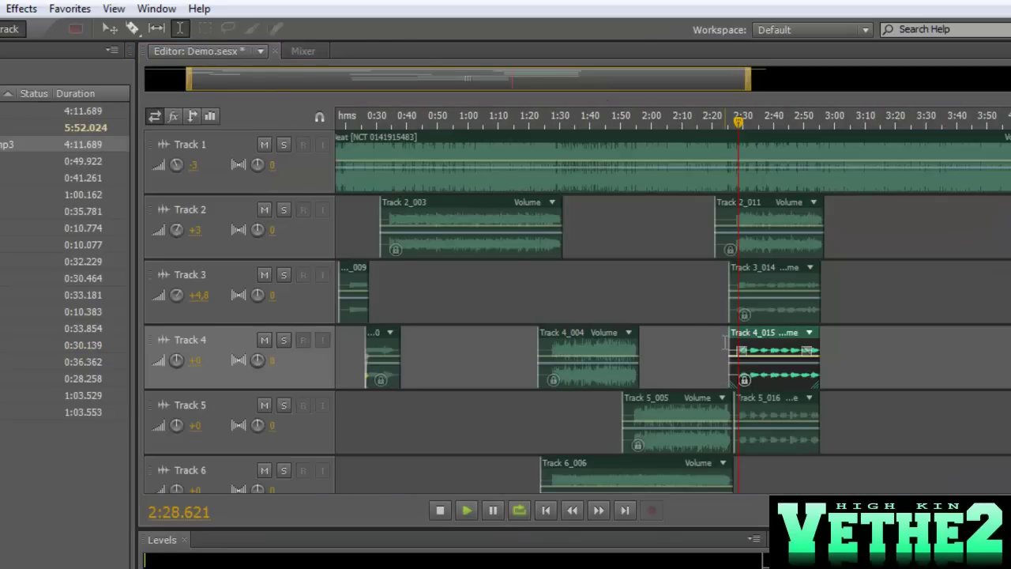
left_click(732, 135)
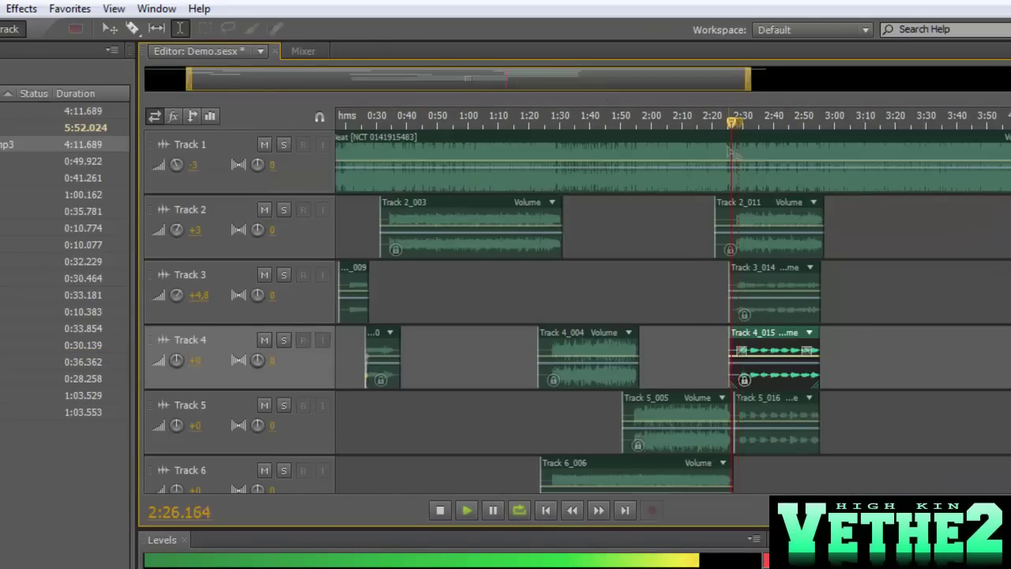
scroll(858, 340, "down", 2)
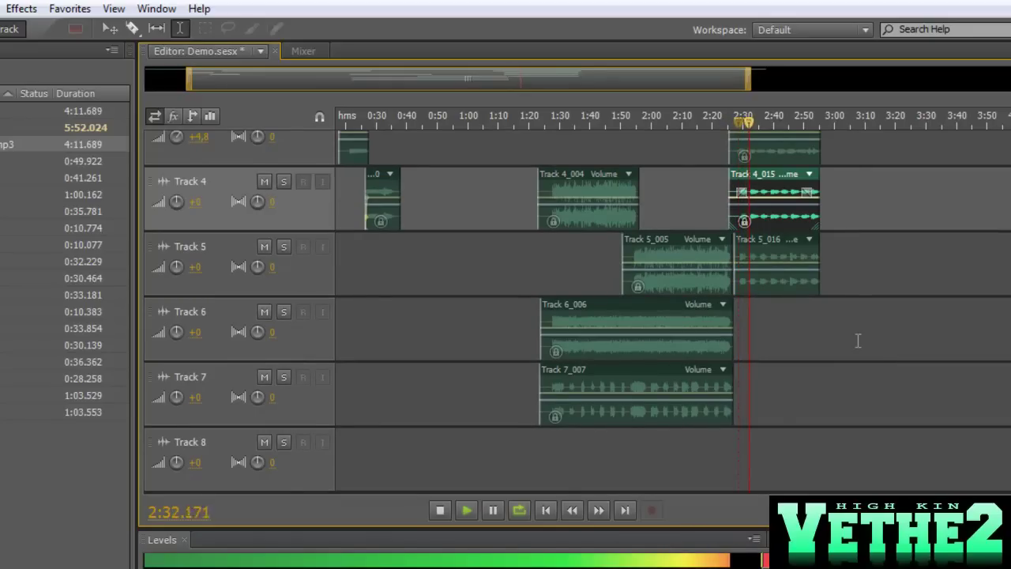
scroll(856, 354, "up", 2)
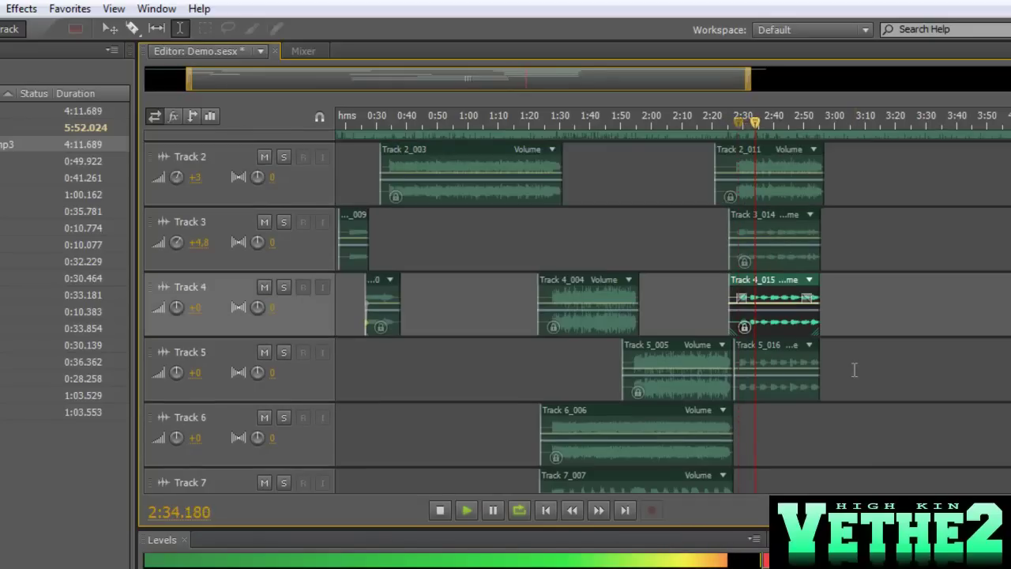
scroll(854, 369, "down", 2)
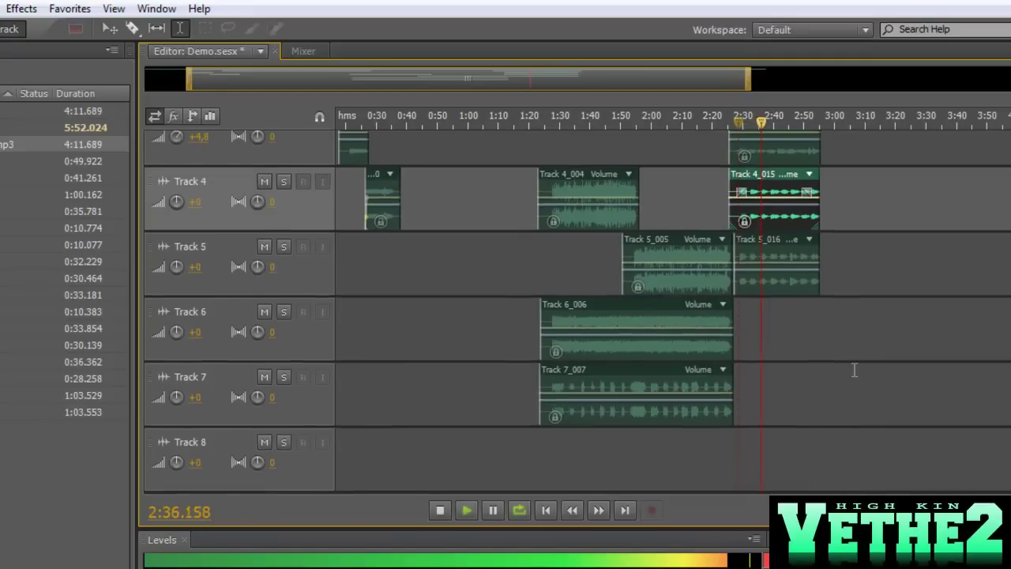
left_click(632, 462)
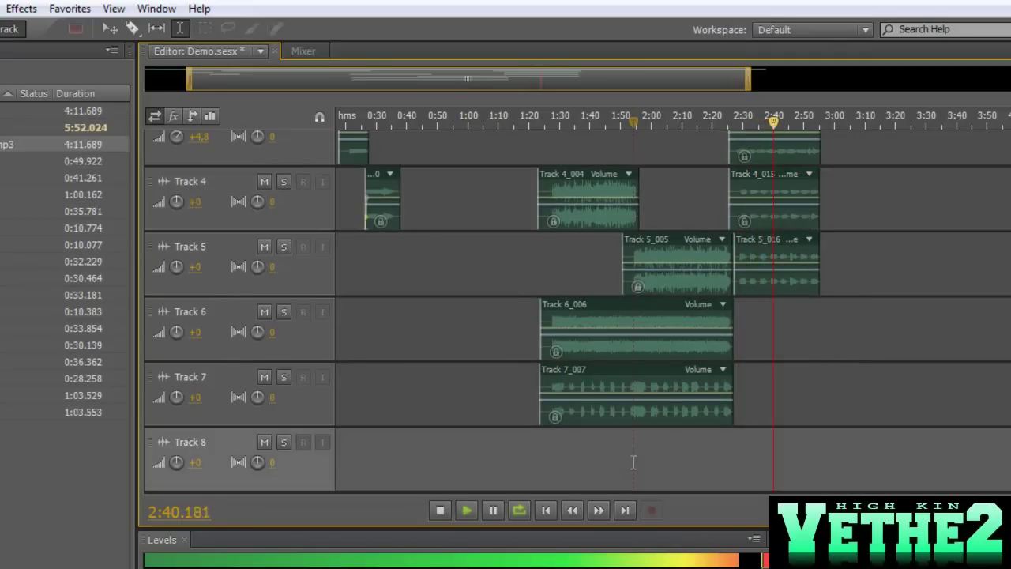
left_click(626, 468)
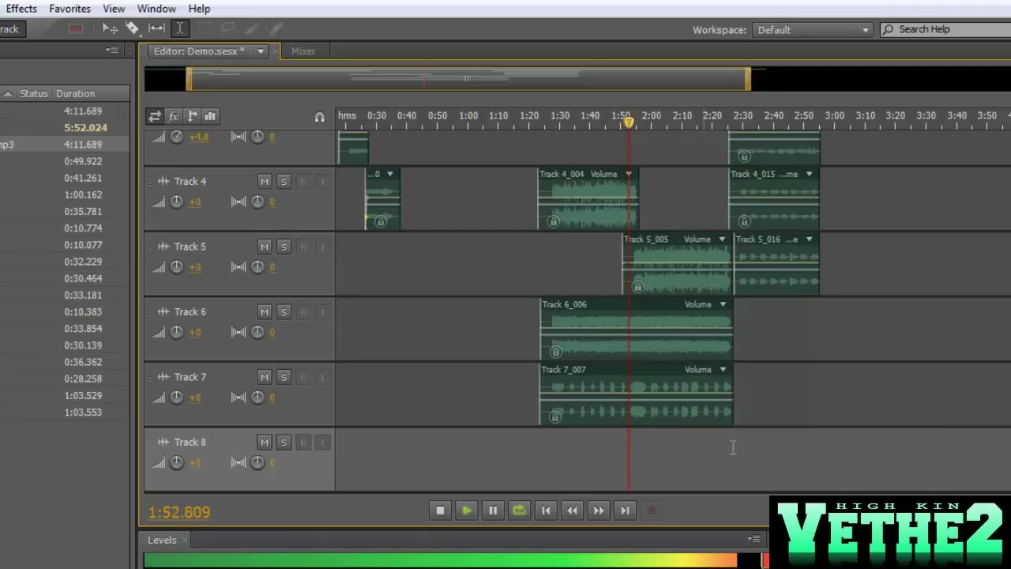
- Set the Track 1 volume to +0 and play the session from about 1:00
scroll(778, 443, "up", 3)
scroll(673, 393, "up", 2)
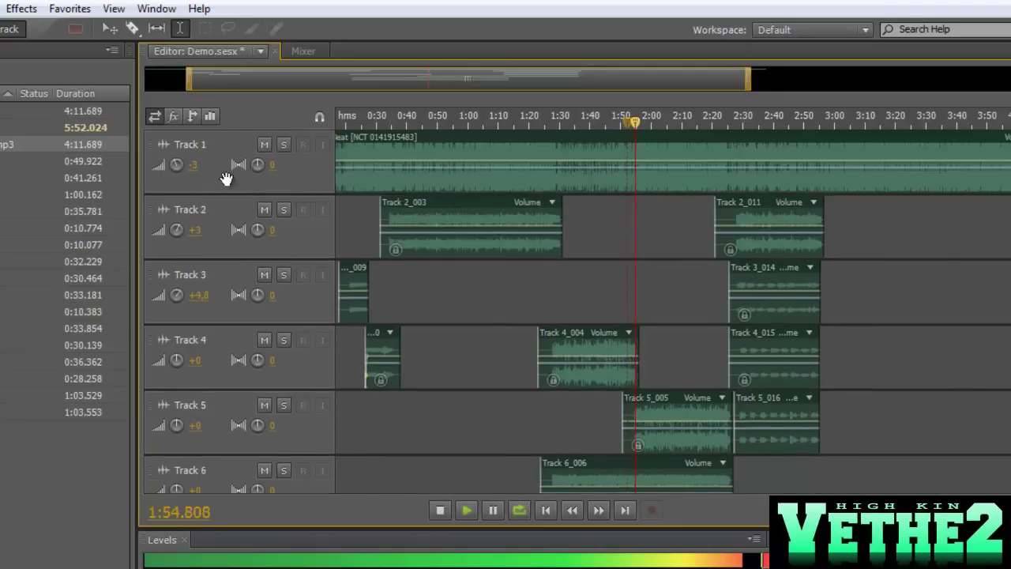
left_click(192, 165)
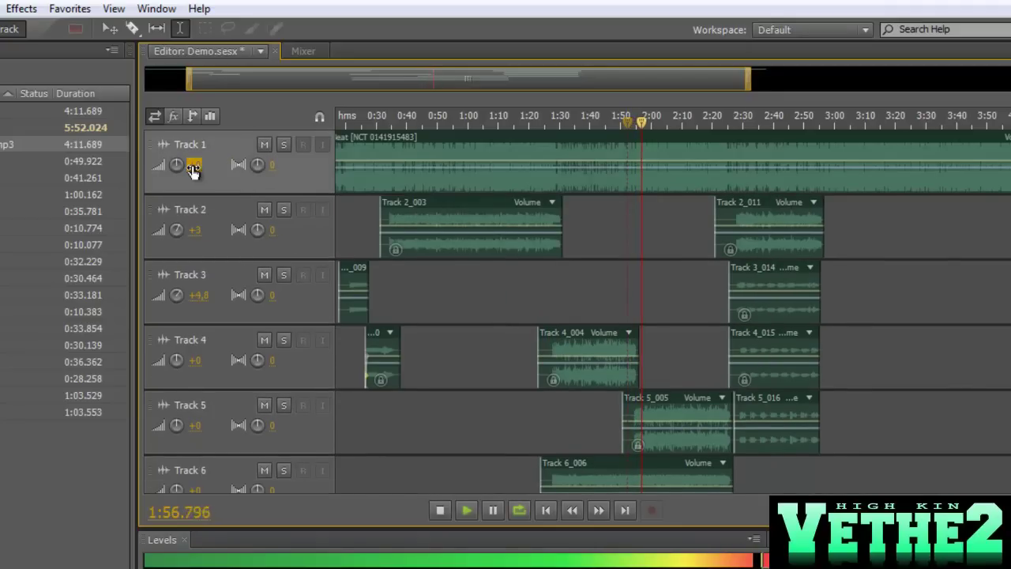
left_click(609, 276)
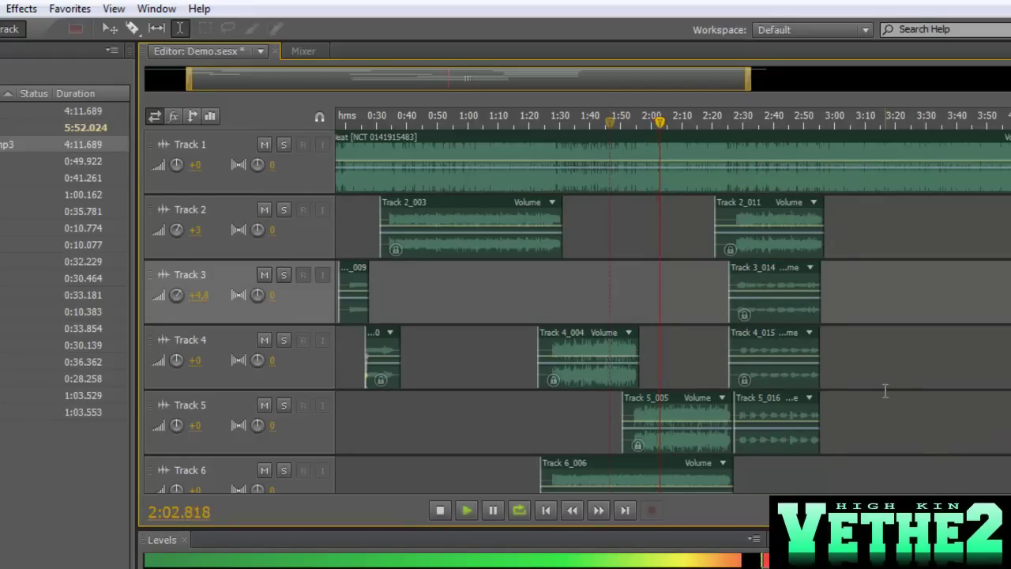
left_click(470, 332)
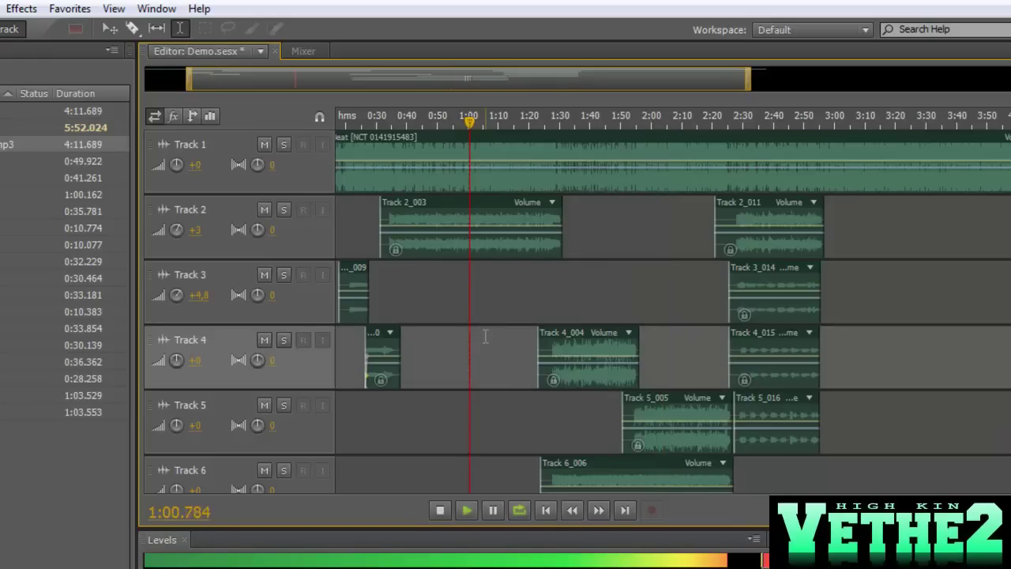
- Open the Track 2_003 clip, play it from about 0:50, and apply the Parametric Equalizer with the Heavy Guitar preset
double_click(473, 219)
left_click(408, 245)
key("space")
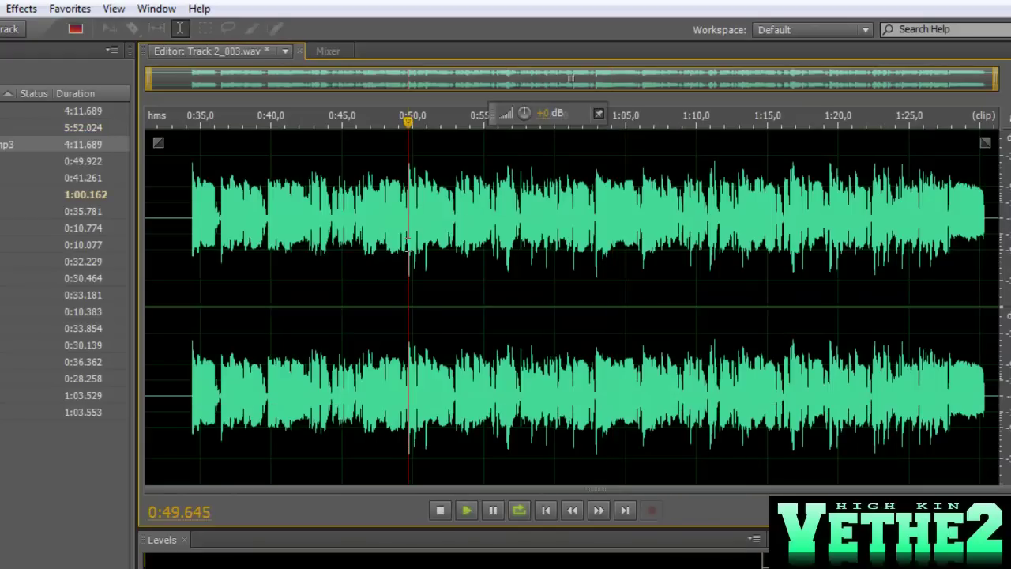
left_click(21, 8)
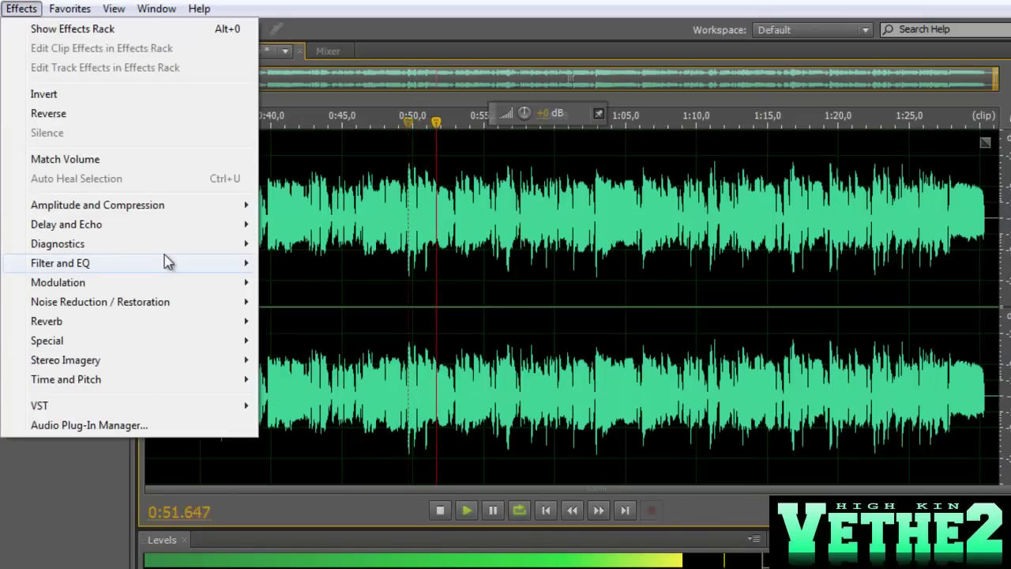
mouse_move(194, 264)
left_click(343, 345)
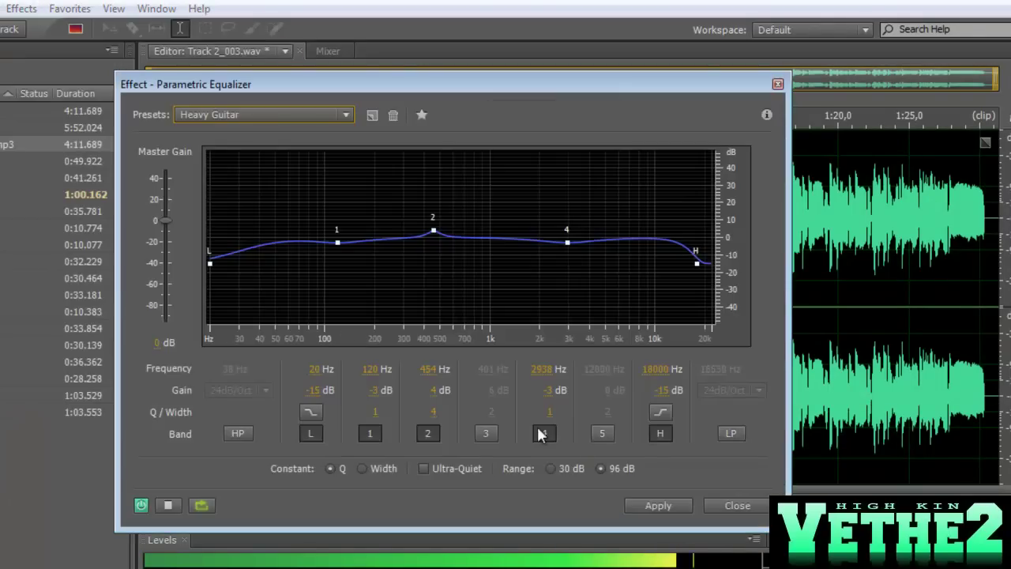
left_click(657, 506)
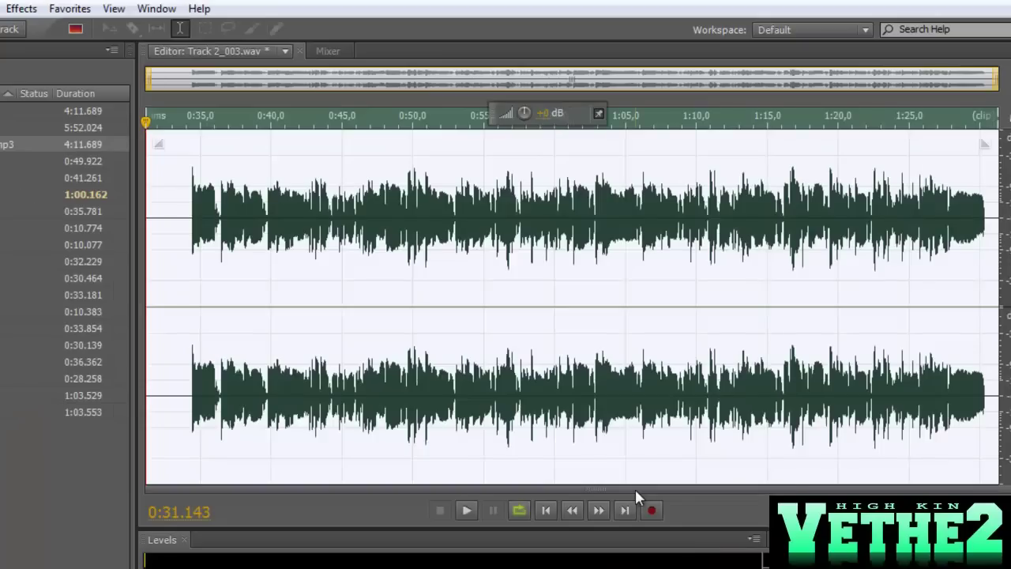
- Raise the equalized Track 2_003 clip's volume slightly while it plays, and listen to it within the multitrack session
left_click(428, 271)
key("space")
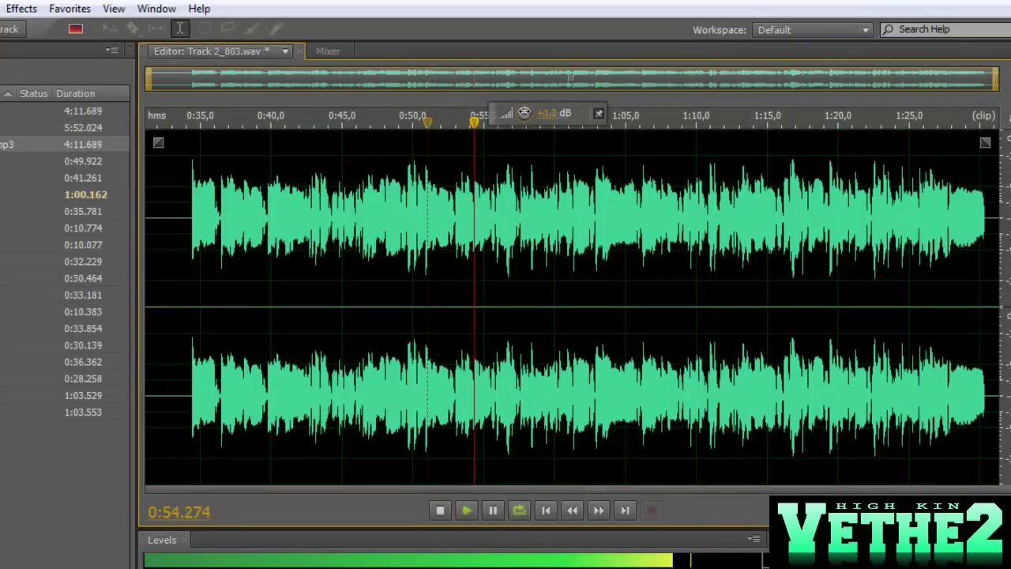
left_click_drag(524, 109, 523, 112)
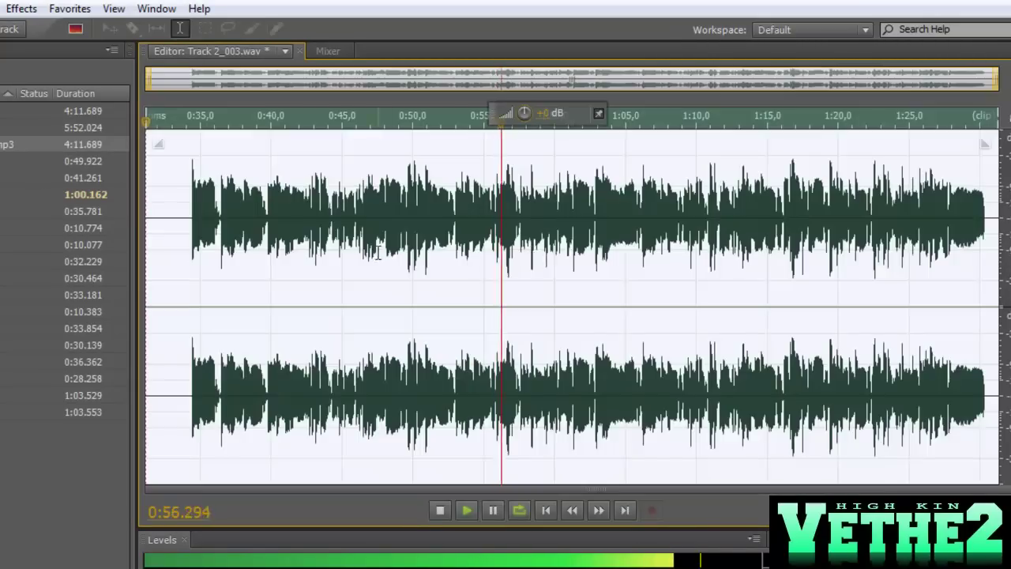
left_click(377, 190)
left_click(9, 29)
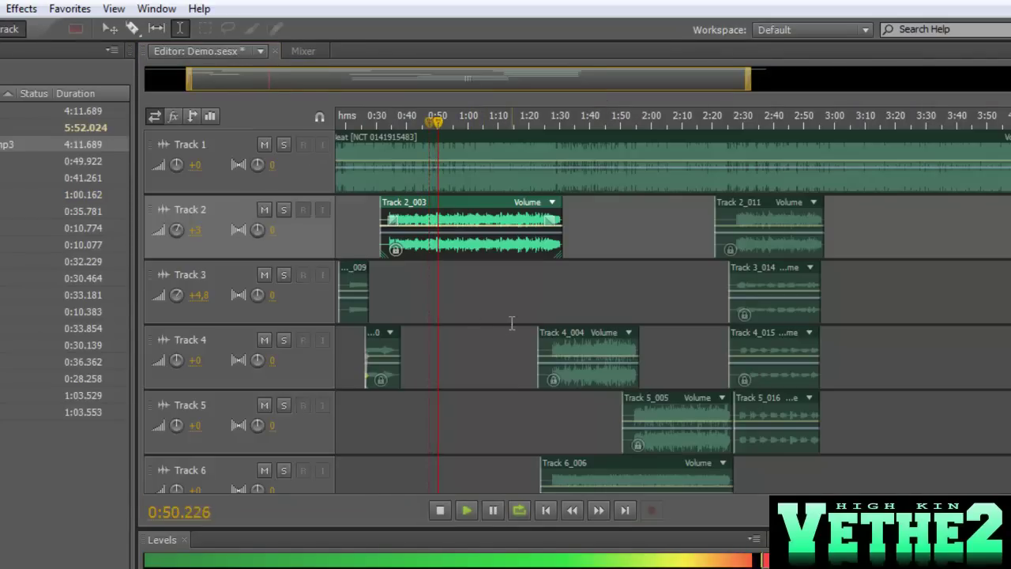
left_click(527, 297)
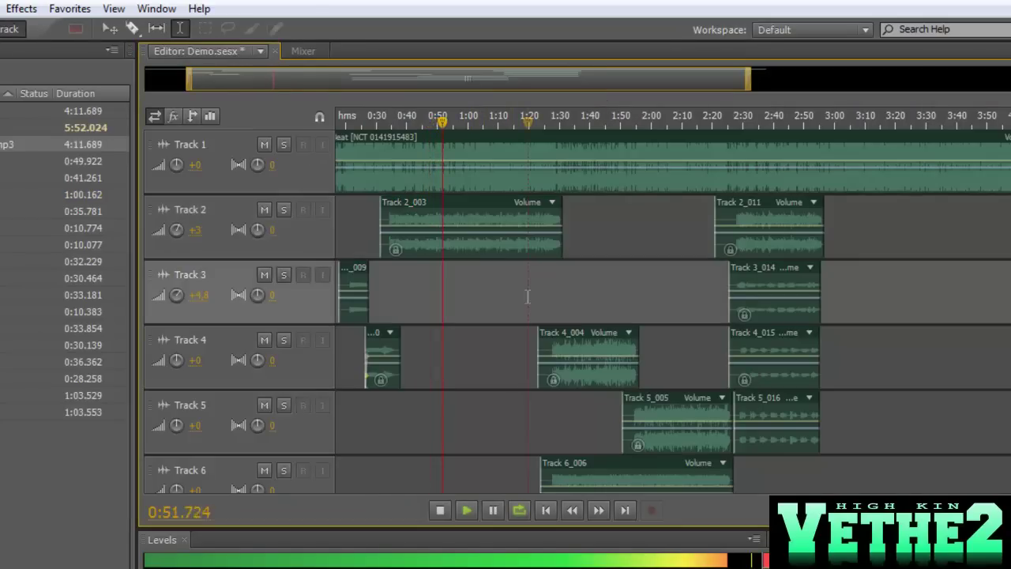
- Reopen the Track 2_003 clip to check its sound and the available effects, and return to the multitrack session
double_click(449, 202)
left_click(18, 8)
left_click(395, 247)
key("space")
left_click(301, 236)
left_click(17, 8)
left_click(17, 8)
key("0")
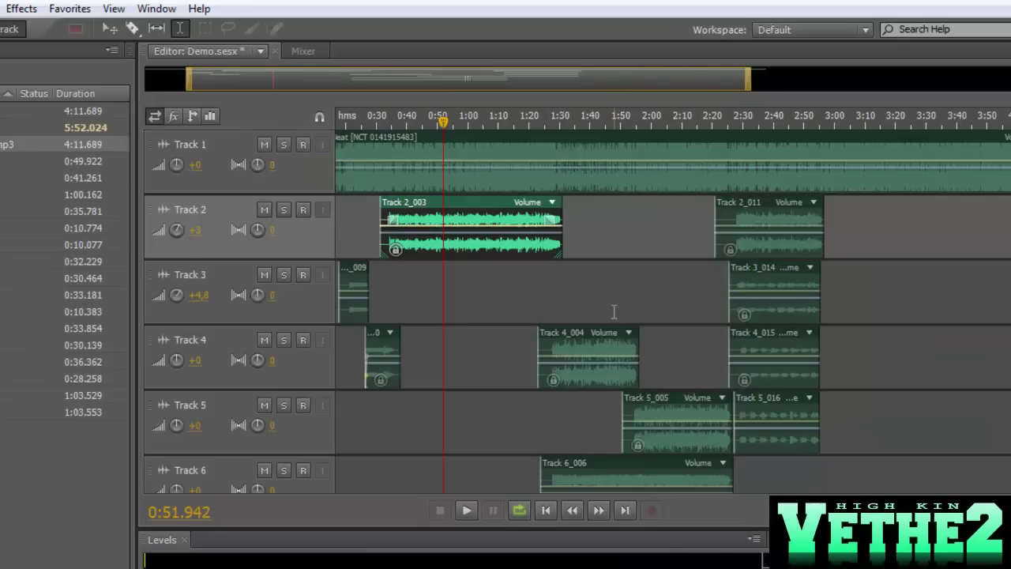
- Mix down the entire Demo session to a new file again
left_click(612, 300)
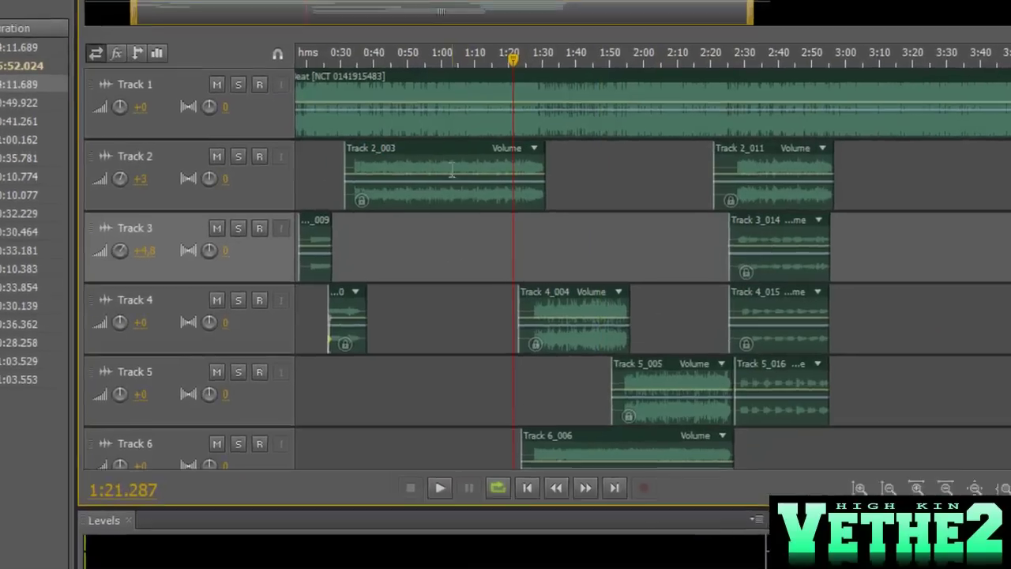
right_click(479, 202)
mouse_move(686, 568)
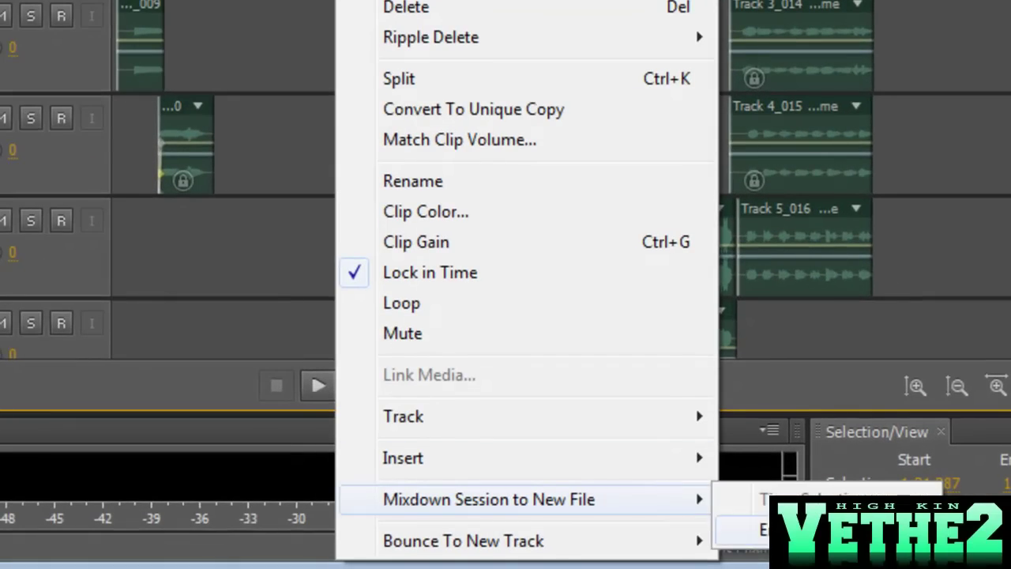
left_click(781, 530)
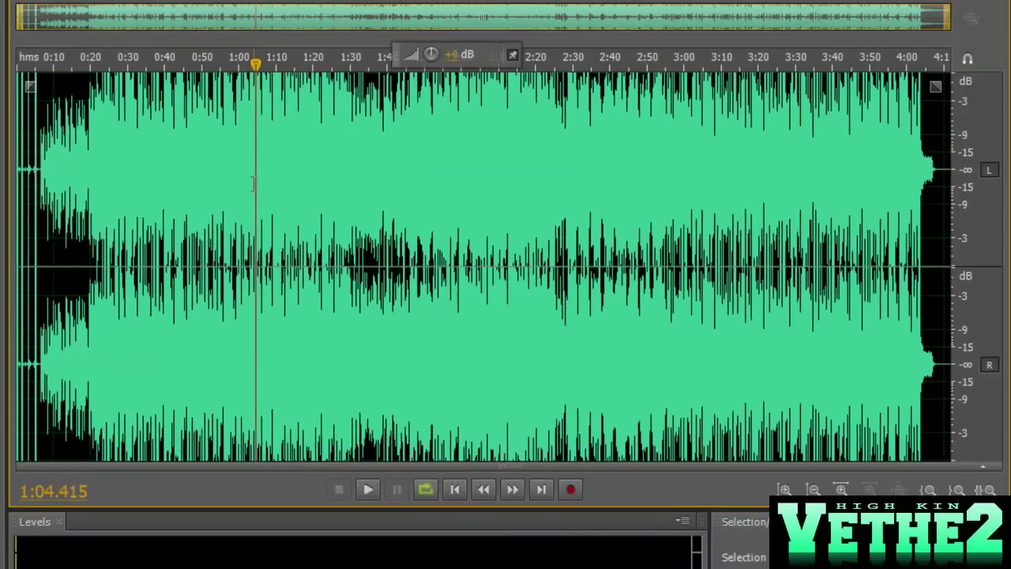
- Listen to the new mixdown from about 1:04 and from 0:20, and stop playback
key("space")
key("space")
left_click(160, 169)
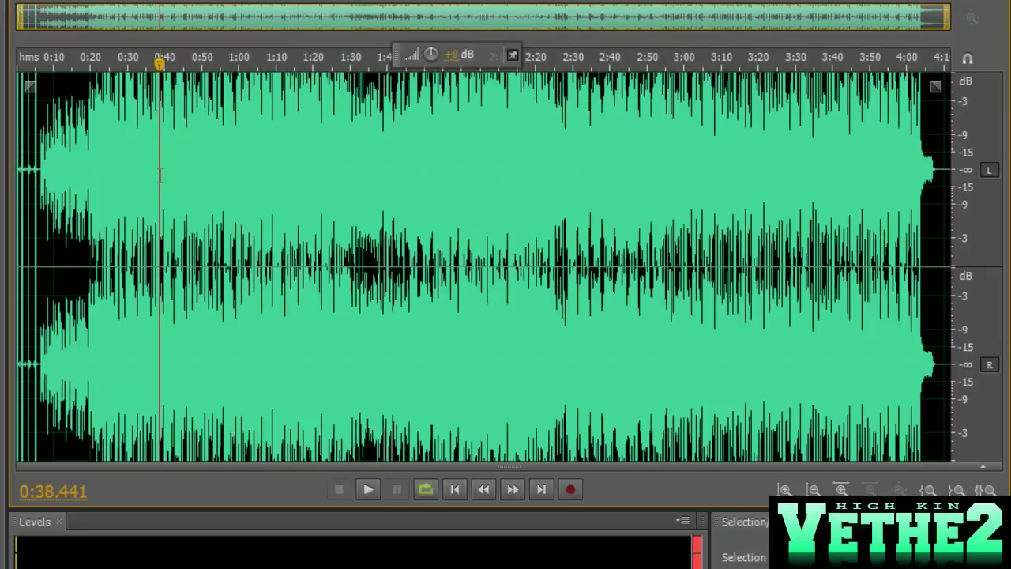
left_click(91, 171)
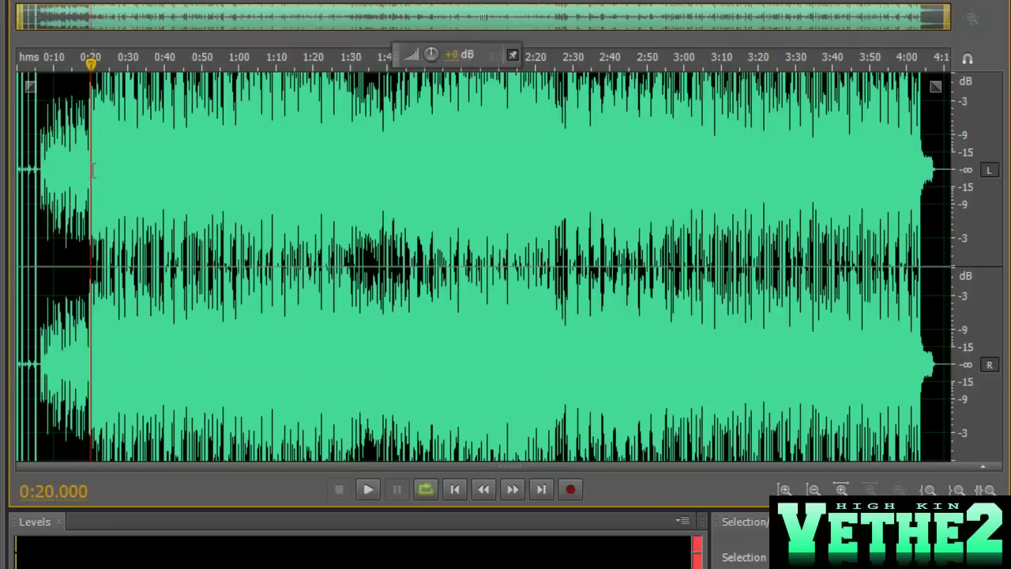
key("space")
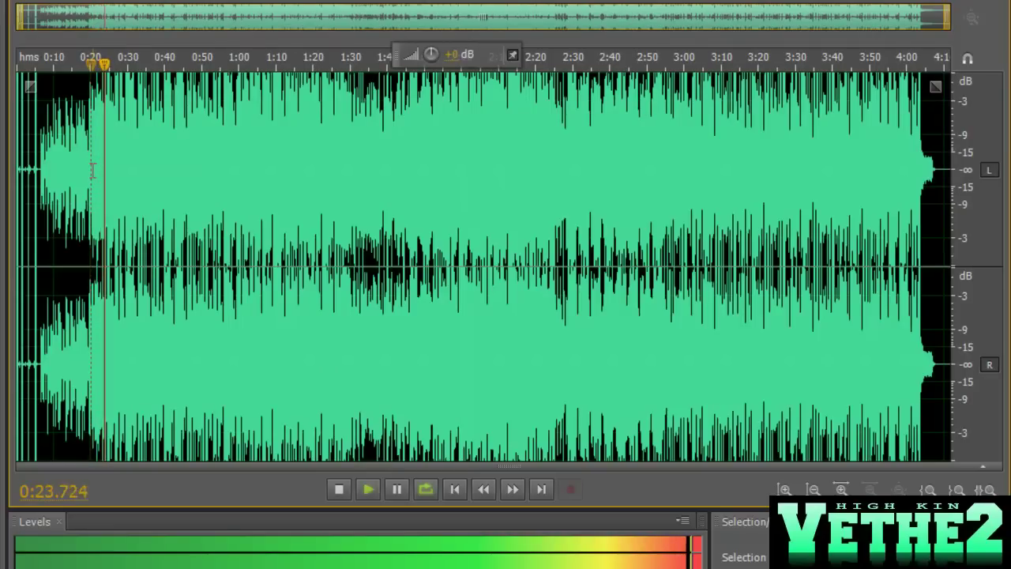
key("space")
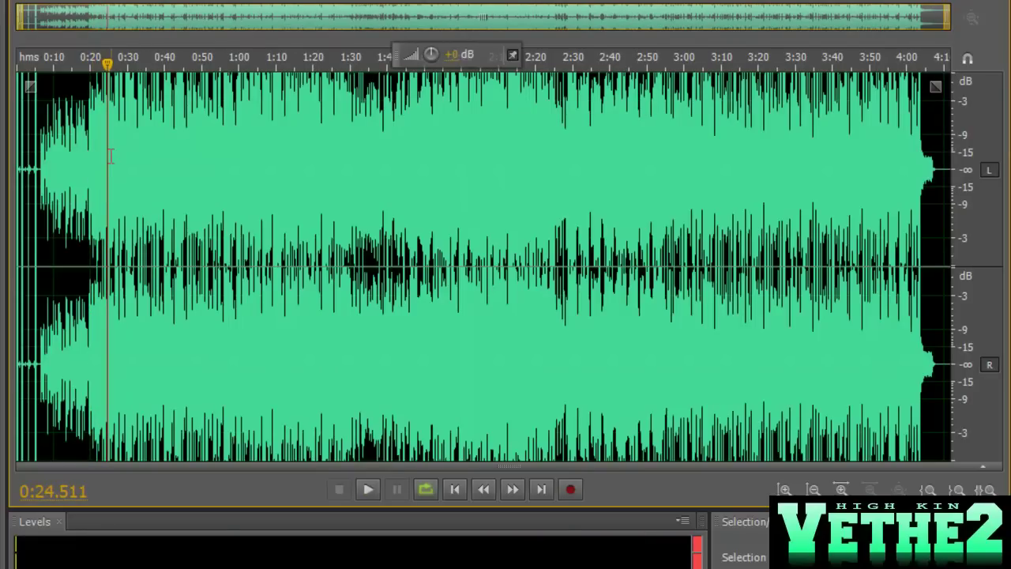
- Listen to short passages of the new mixdown from about 0:24, 0:52 and 0:23, stopping playback after each
key("space")
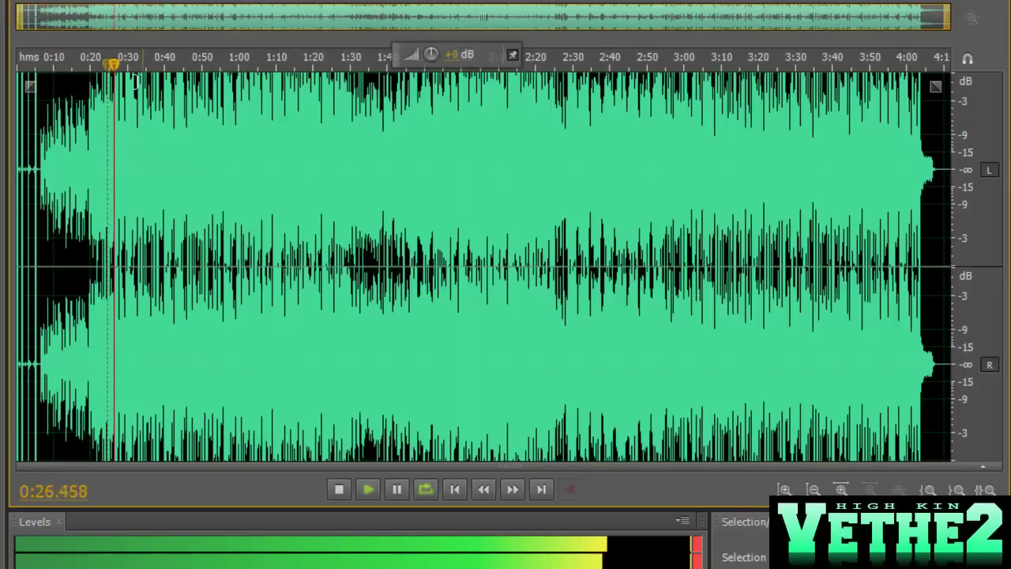
key("space")
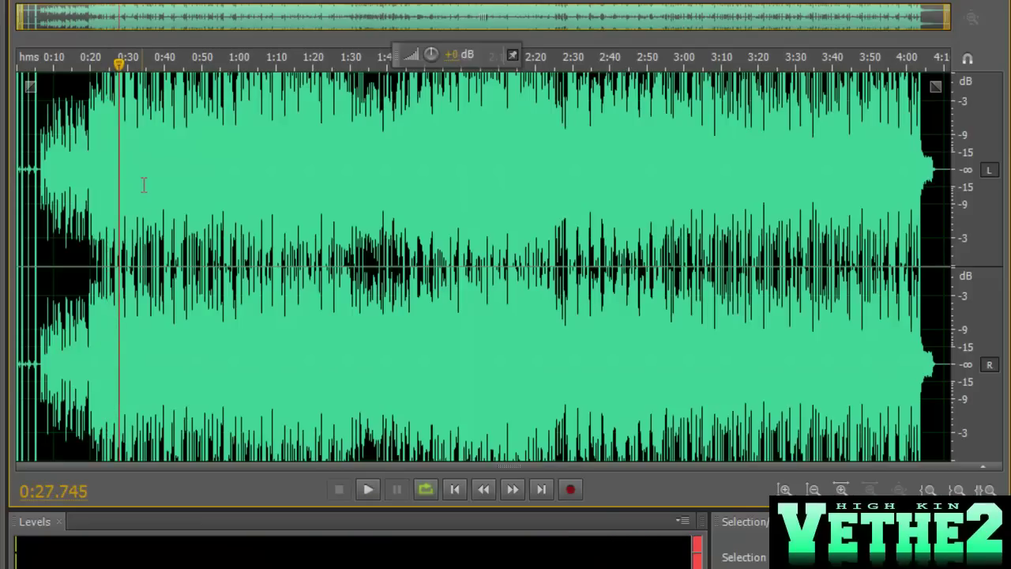
left_click(210, 187)
key("space")
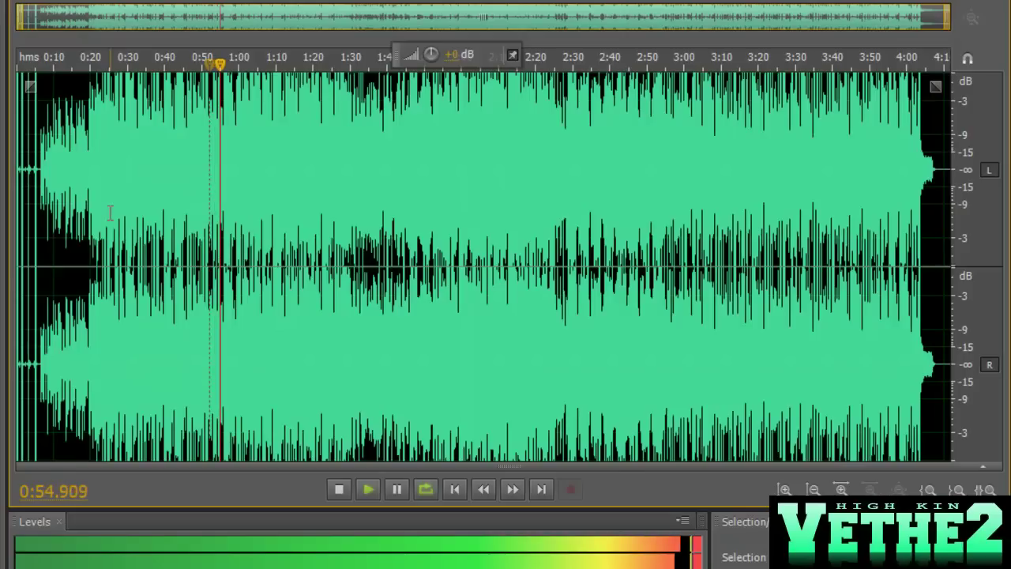
key("space")
left_click(279, 193)
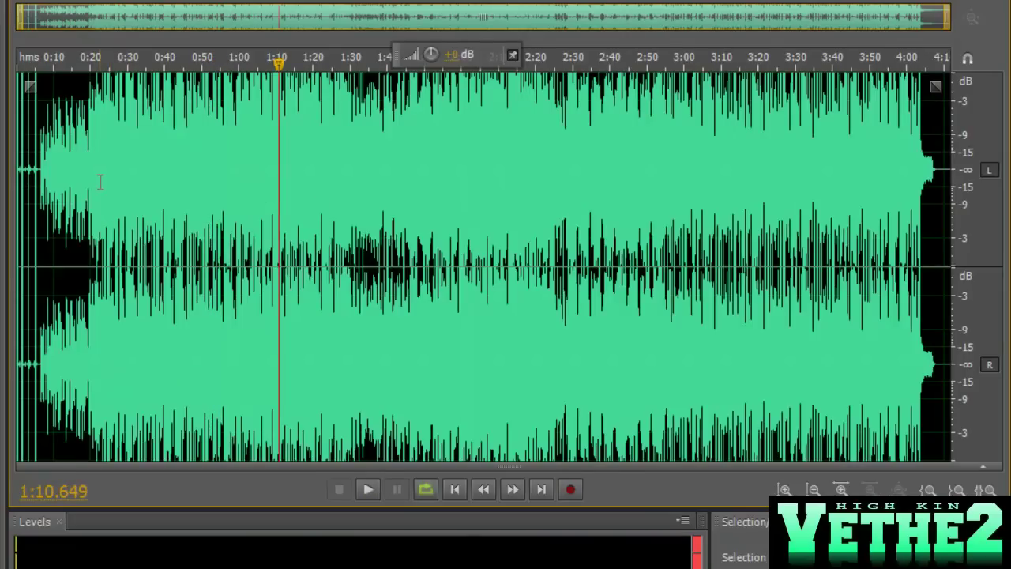
left_click(101, 179)
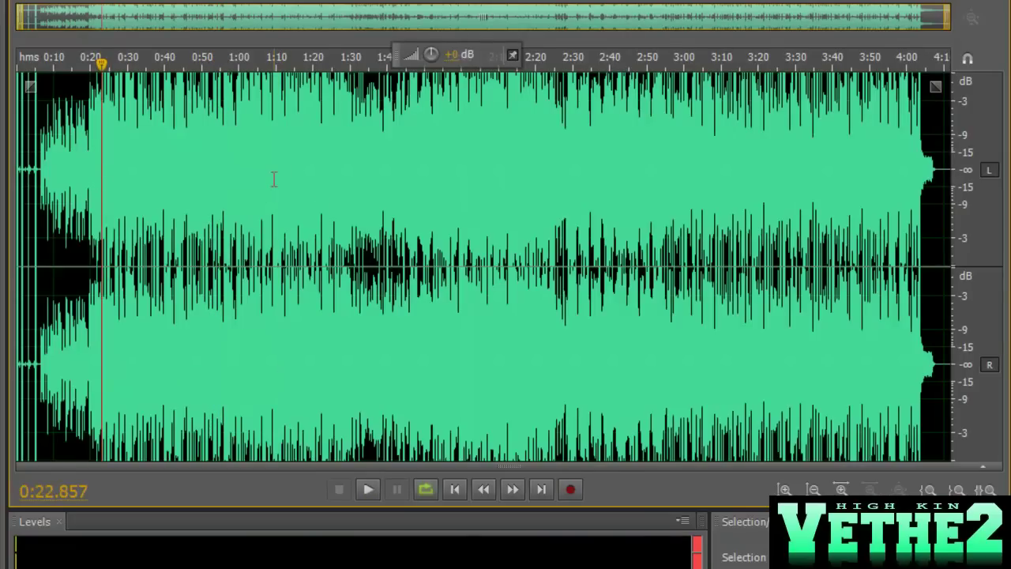
key("space")
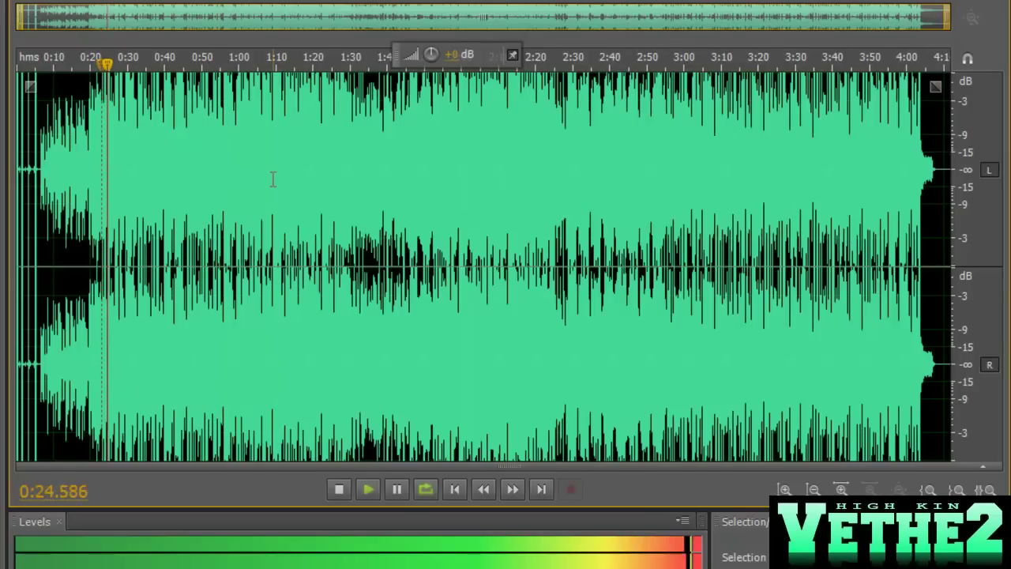
key("space")
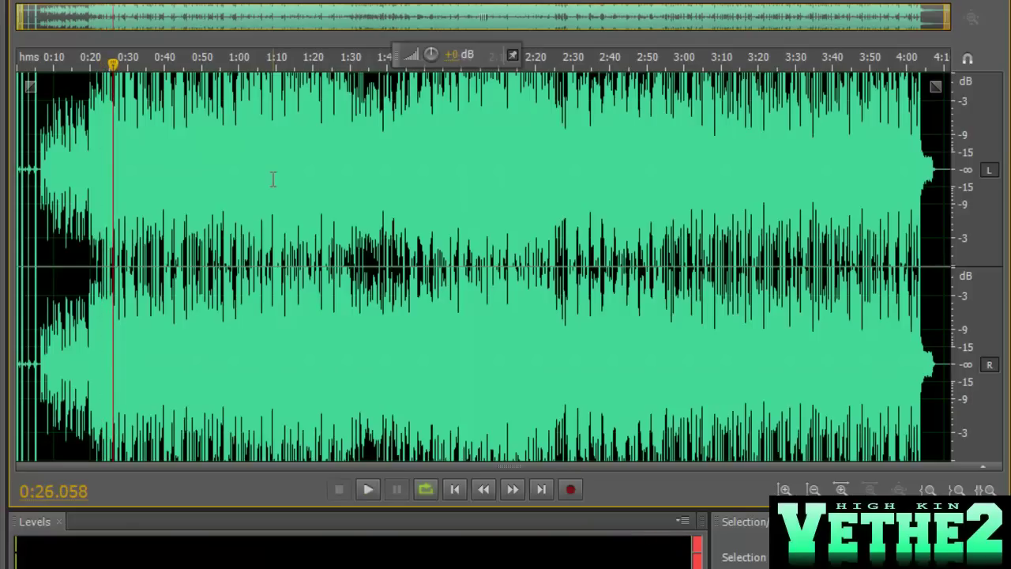
- Replay the mixdown from about 0:26 and stop playback
key("shift+x")
left_click_drag(112, 72, 135, 74)
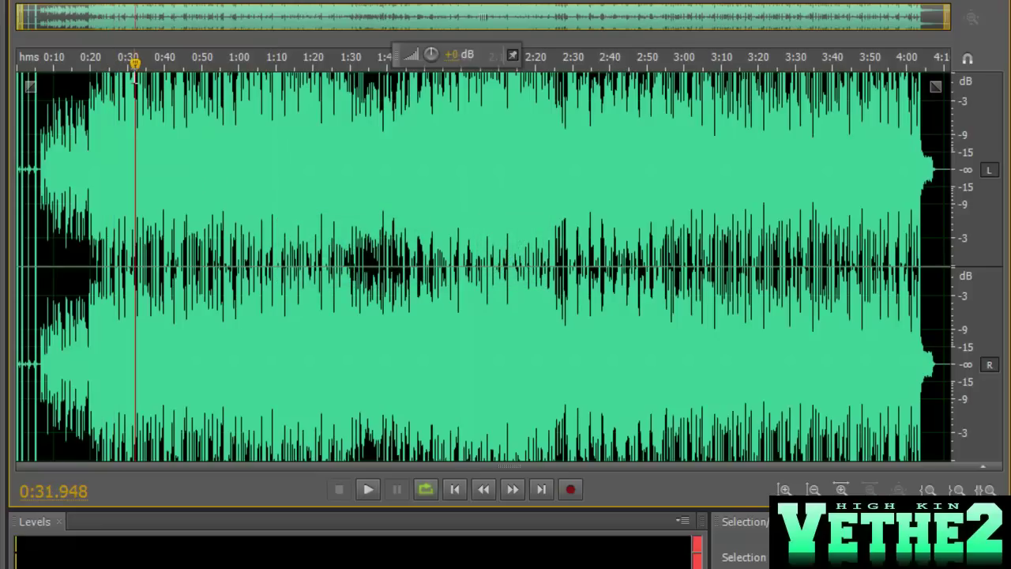
left_click(112, 126)
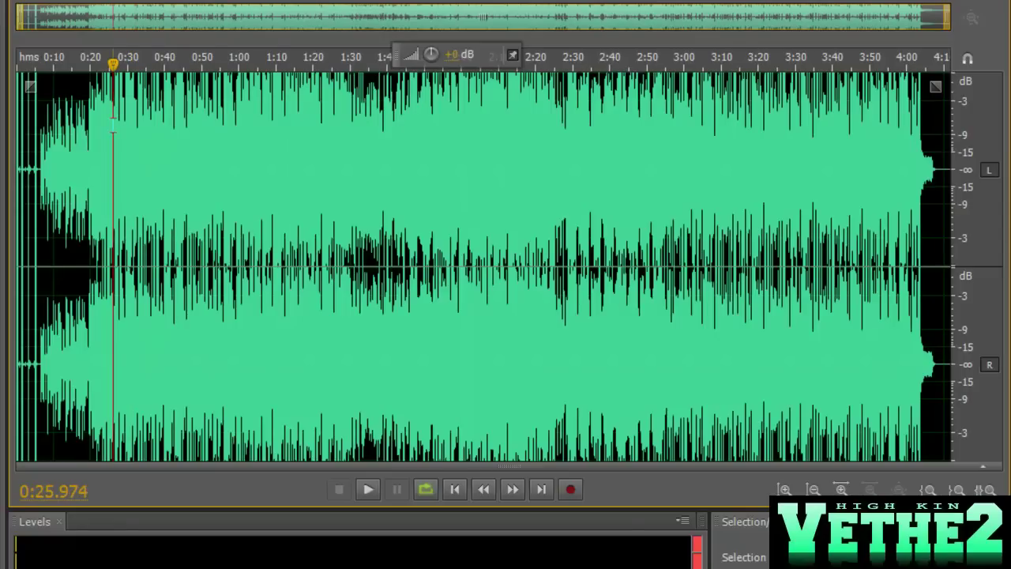
key("space")
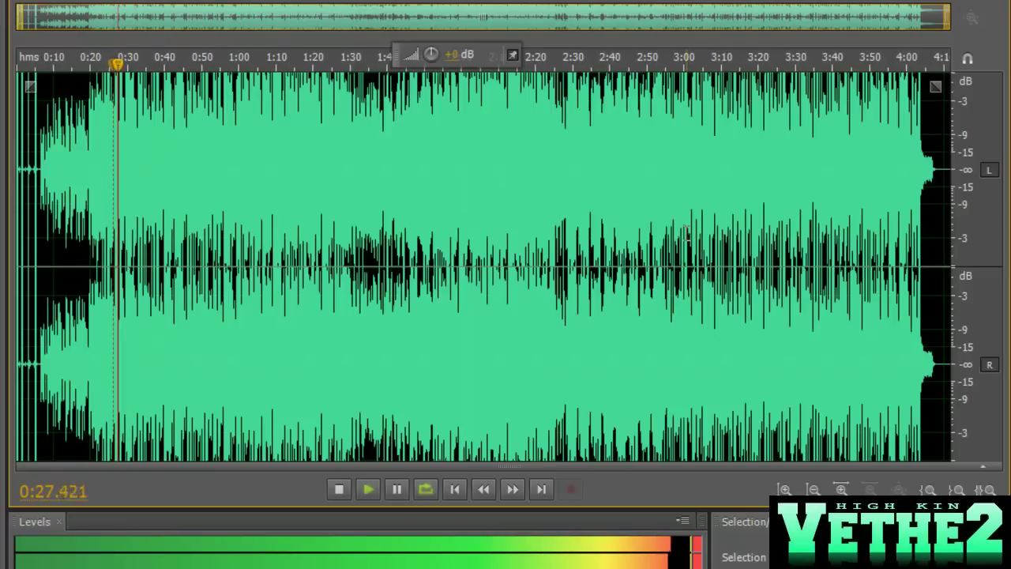
key("space")
key("space")
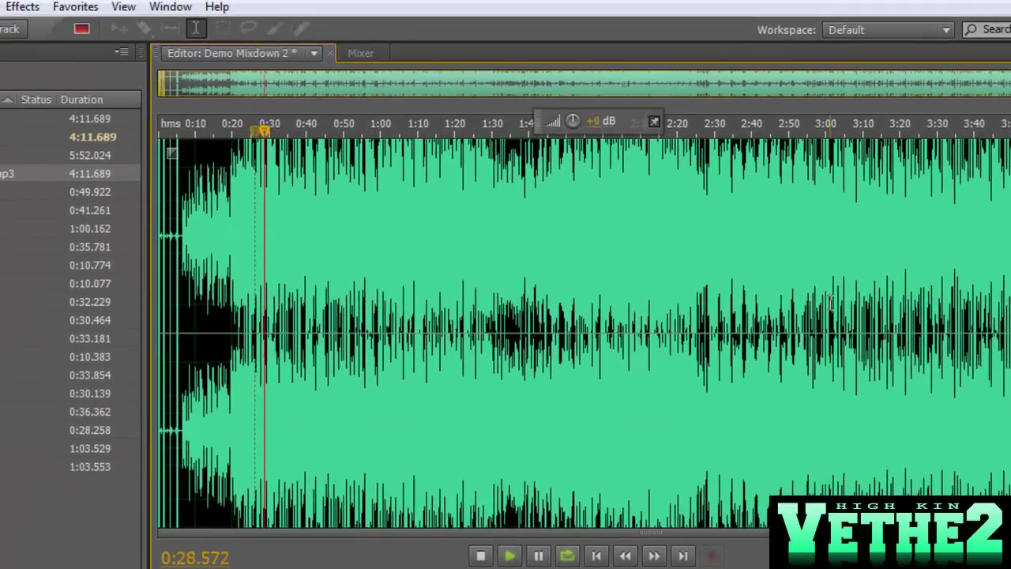
key("space")
- Open the iZotope Ozone 4 stereo effect for the Demo Mixdown 2 file and load the CD Master preset
left_click(314, 221)
left_click(22, 7)
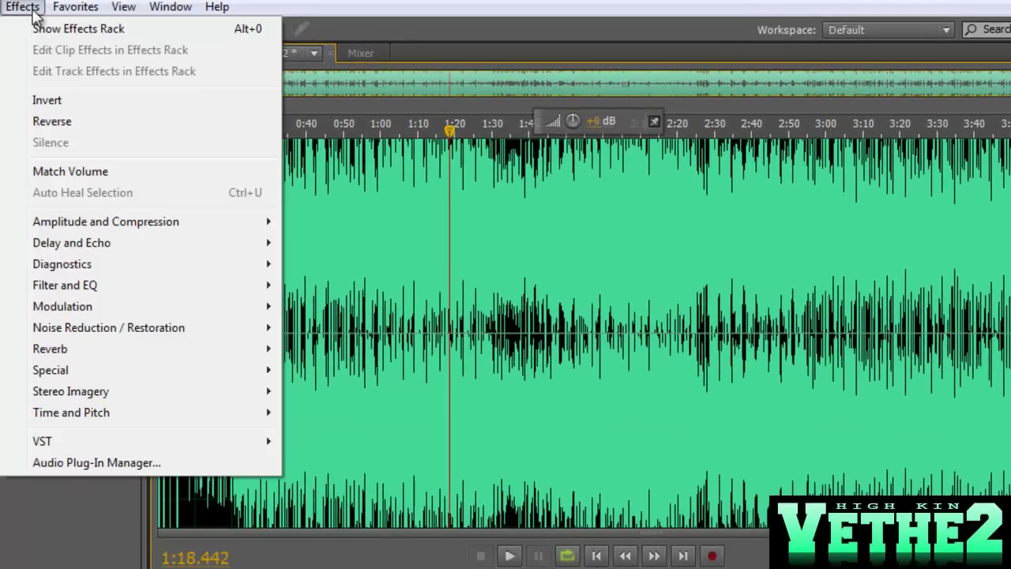
mouse_move(263, 448)
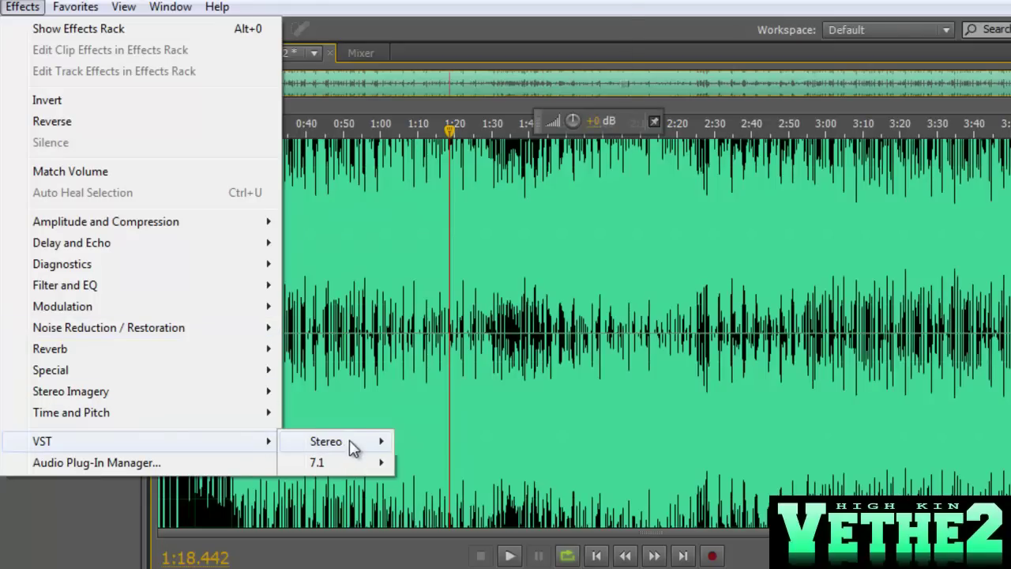
mouse_move(355, 447)
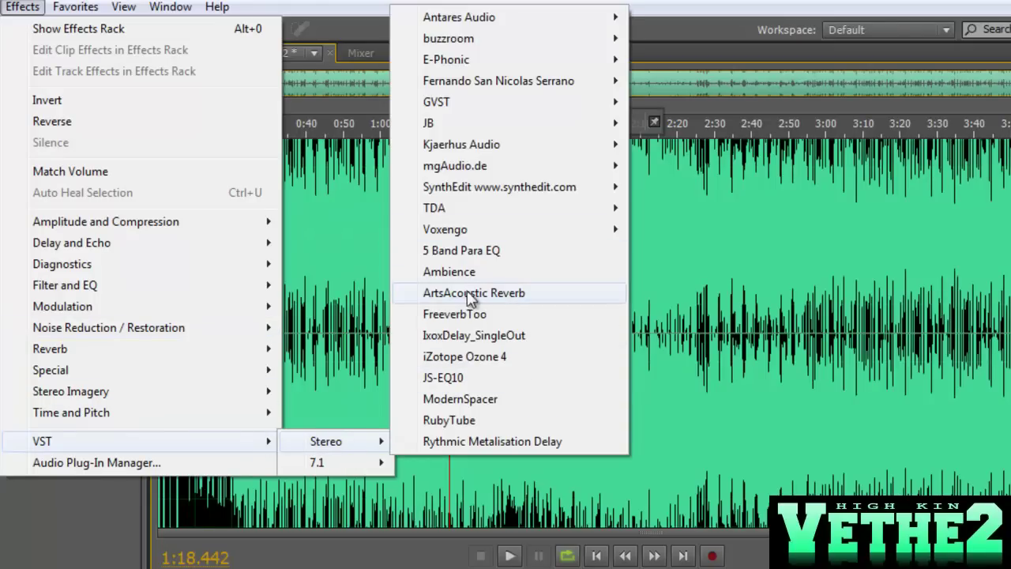
left_click(462, 355)
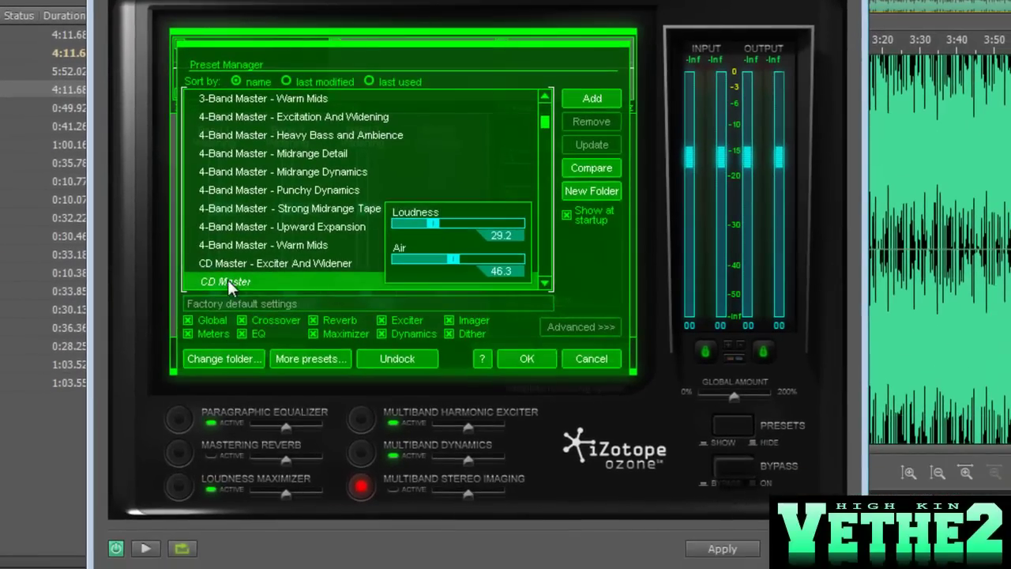
left_click(227, 282)
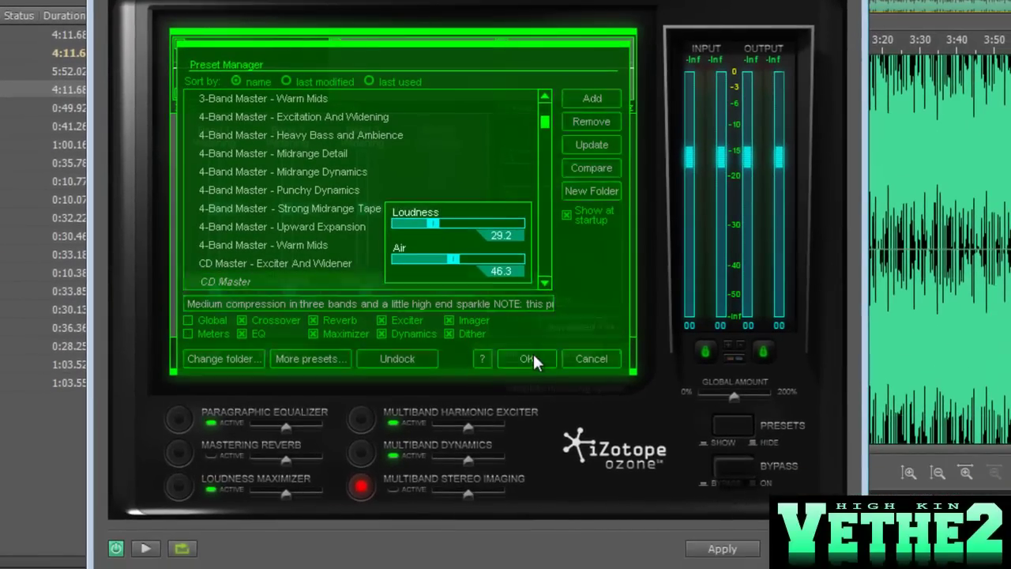
left_click(529, 355)
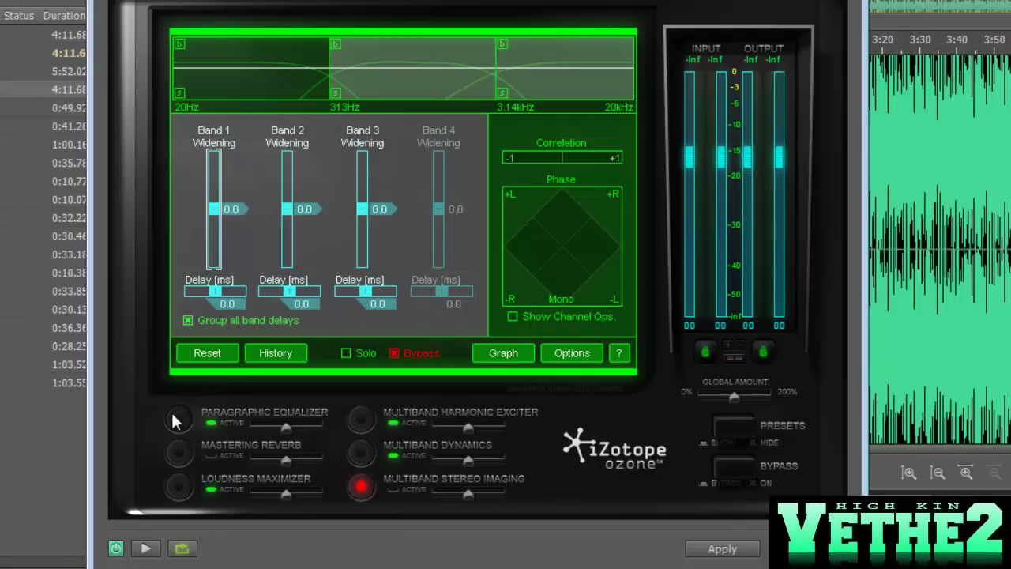
- Review Ozone's equalizer, loudness maximizer, harmonic exciter, dynamics and stereo imaging modules, and apply the effect to the mixdown
left_click(178, 419)
left_click(178, 487)
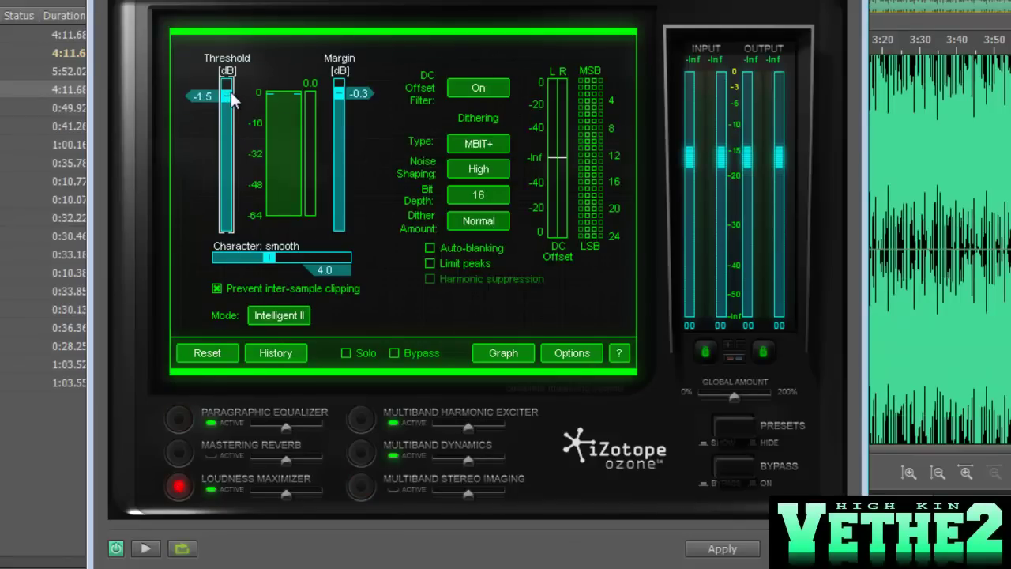
left_click(360, 418)
left_click(361, 449)
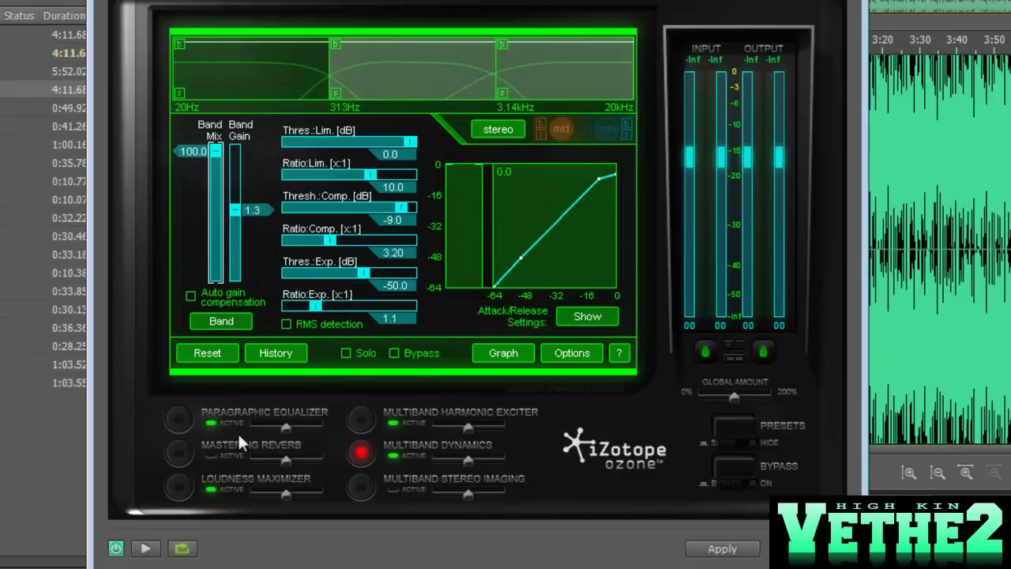
left_click(360, 484)
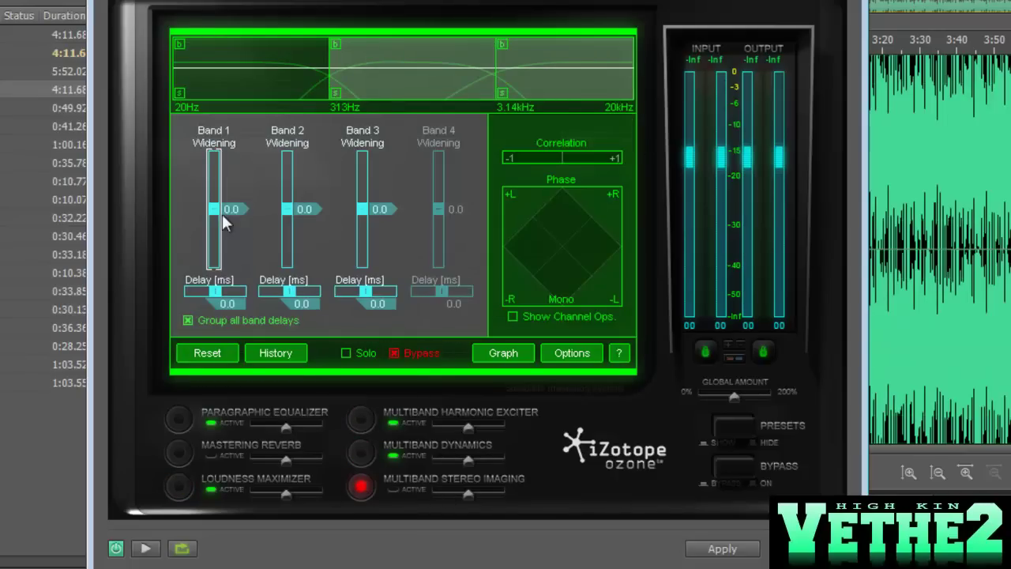
left_click(714, 548)
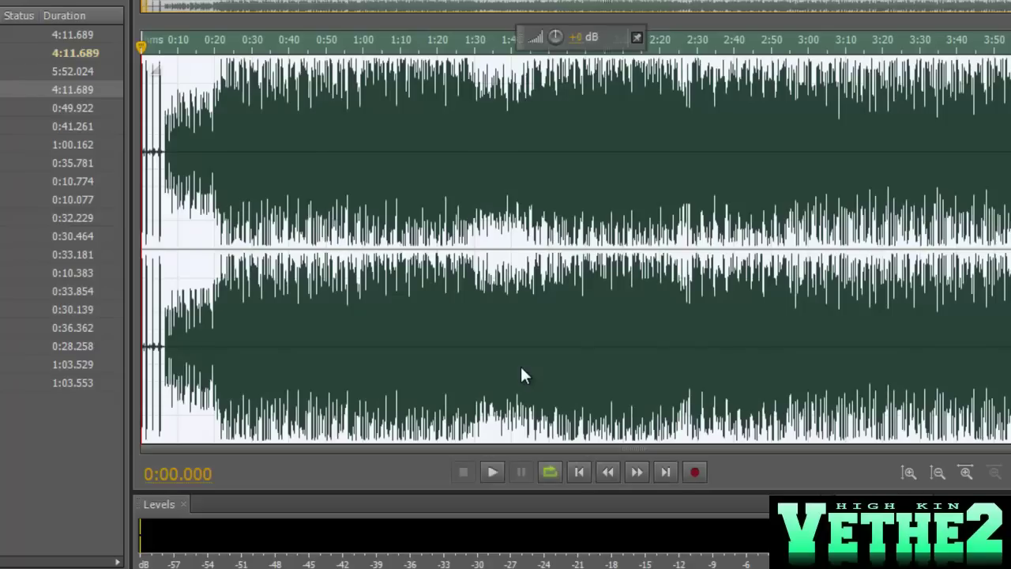
- Listen briefly to the mastered mixdown from about 0:47 and stop playback
left_click(347, 186)
left_click(319, 186)
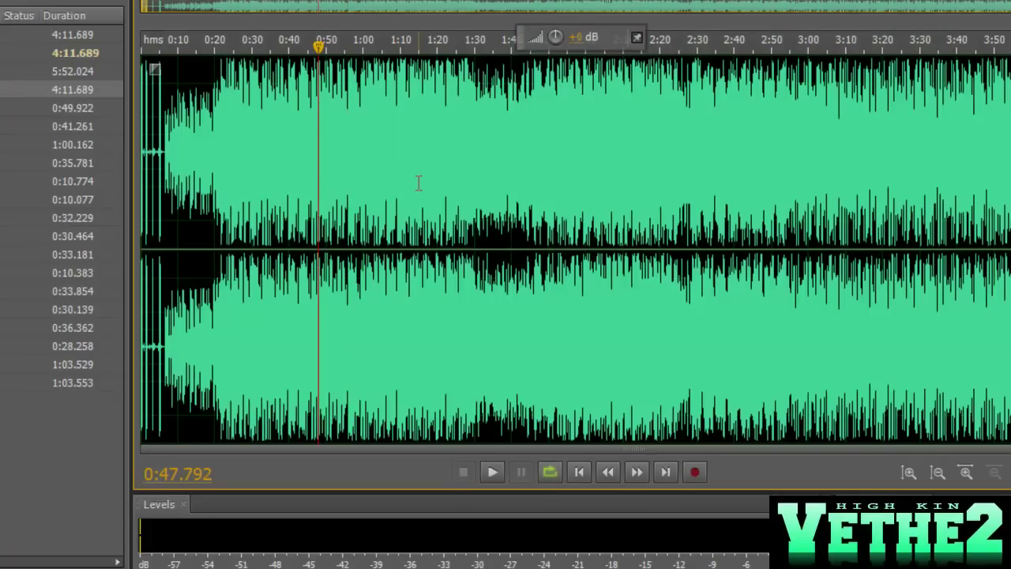
key("space")
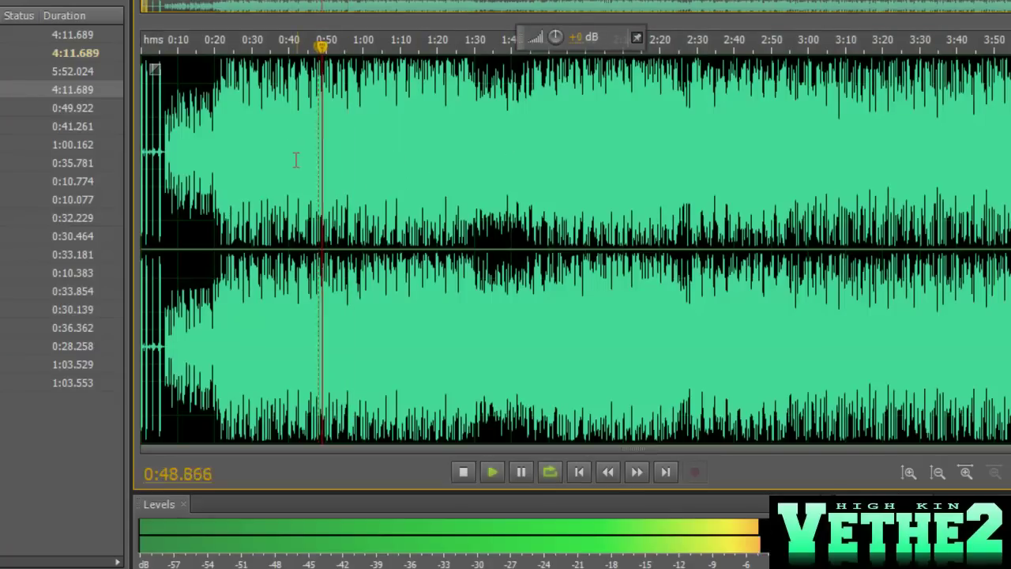
left_click(289, 161)
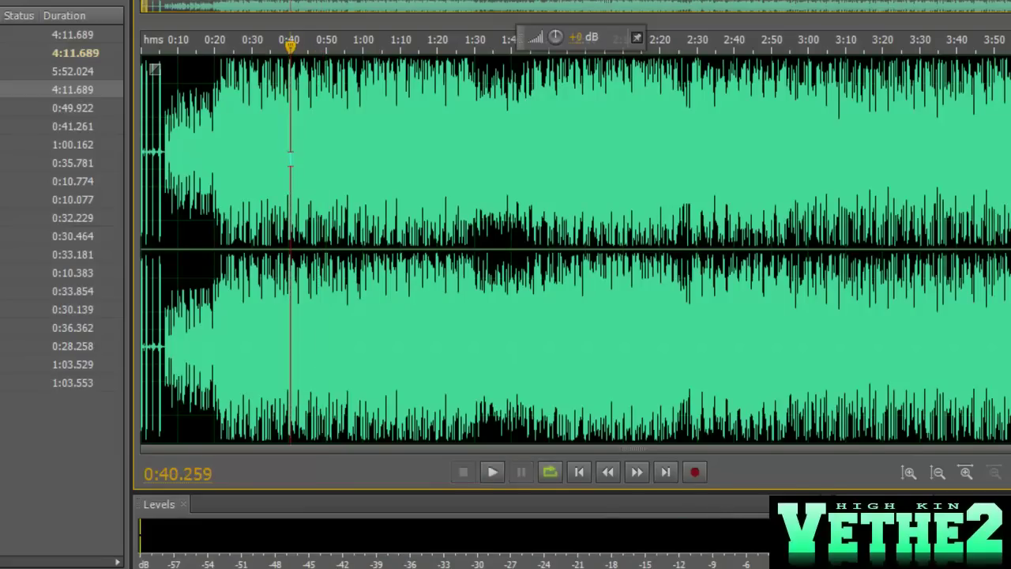
left_click(427, 159)
scroll(561, 174, "up", 2)
scroll(562, 174, "down", 2)
- Listen to the mastered mixdown from about 0:21, and from about 0:14 until past 3:00, and stop playback
left_click(221, 193)
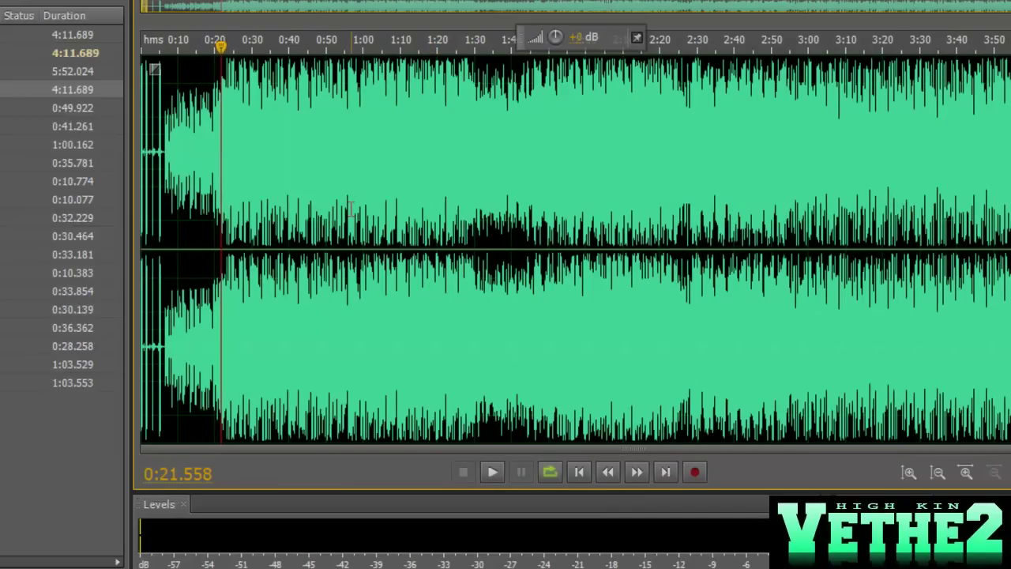
key("space")
key("space")
left_click(193, 150)
key("space")
scroll(237, 178, "up", 3)
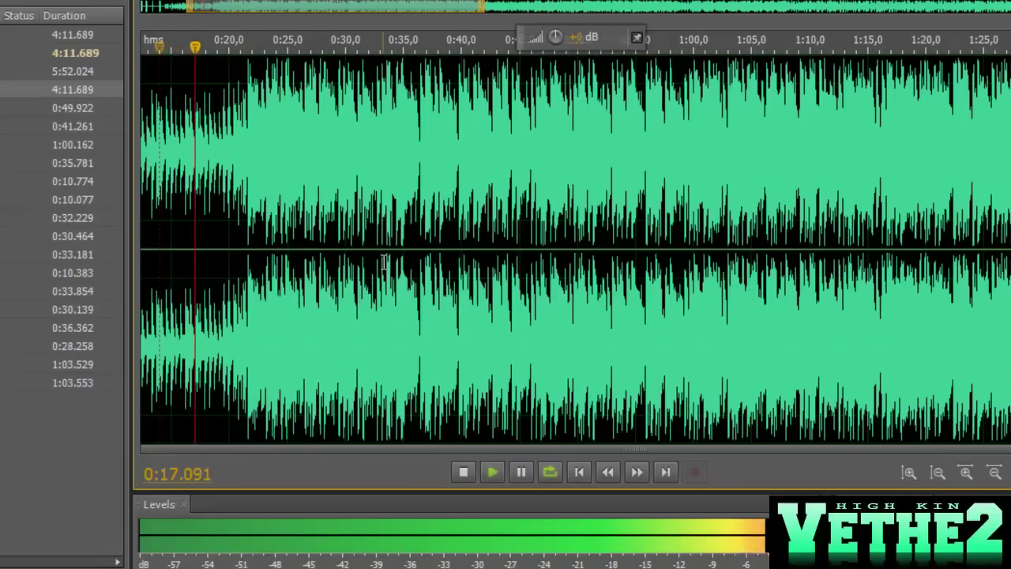
scroll(248, 183, "down", 3)
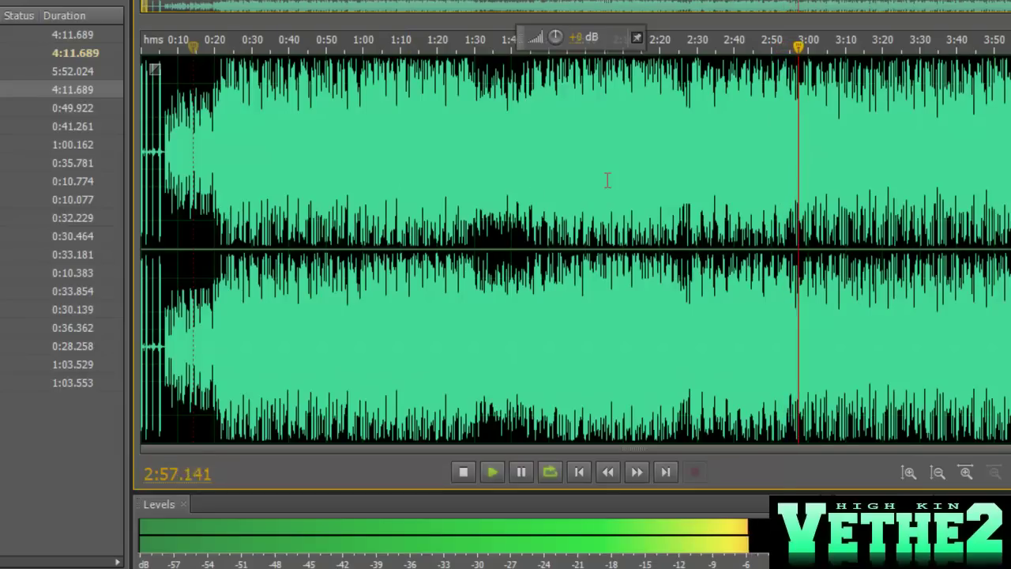
scroll(819, 158, "up", 3)
scroll(820, 157, "down", 3)
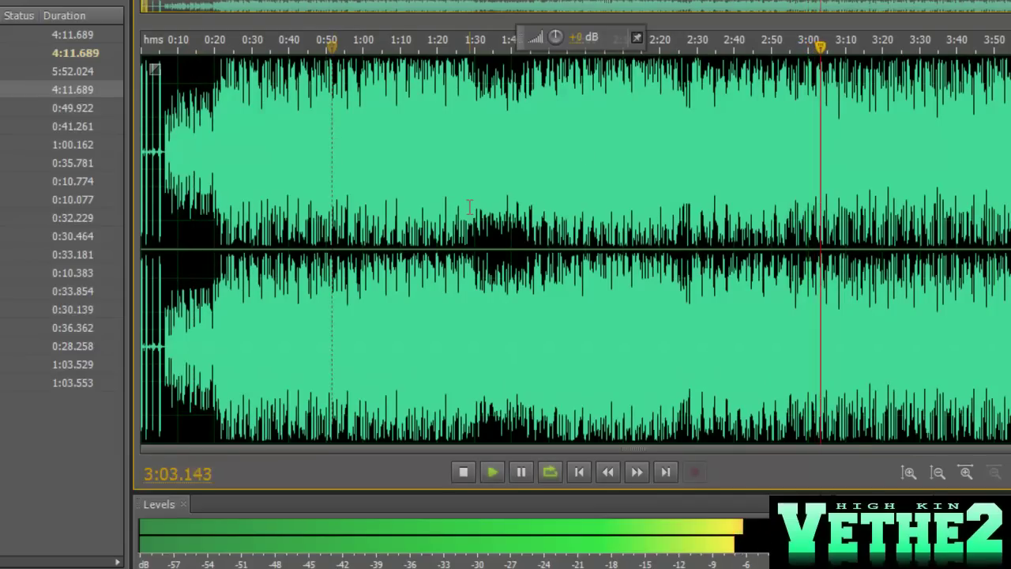
key("space")
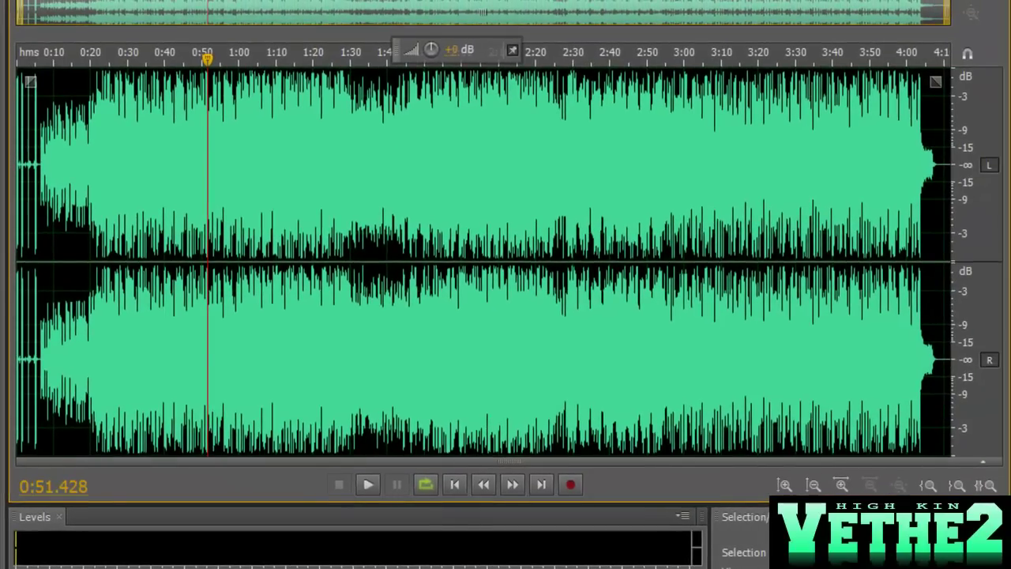
- Start saving the mastered mixdown to the Desktop as "Deno full" in MP3 Audio format
left_click(355, 166)
key("ctrl+s")
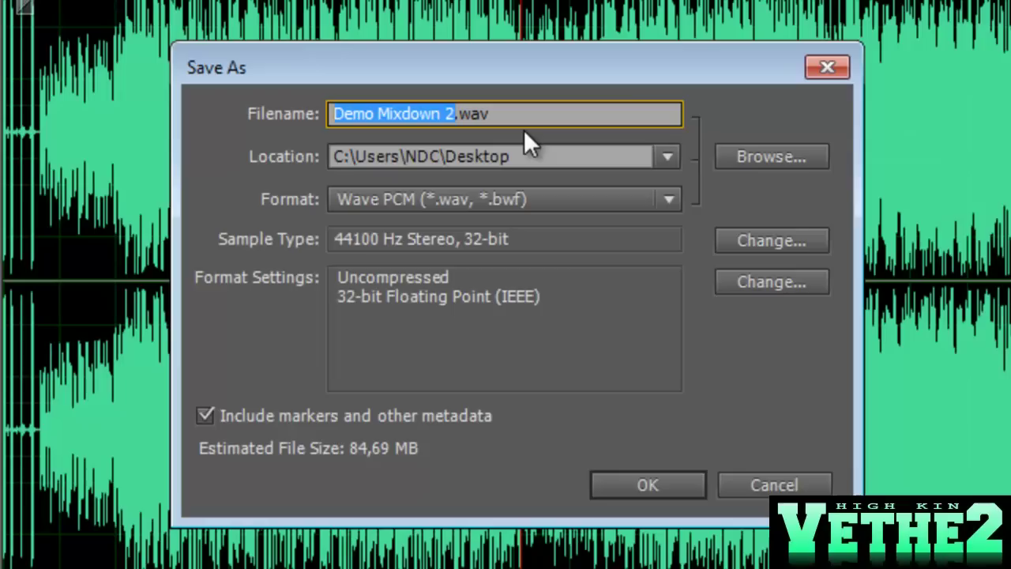
type("Deno full")
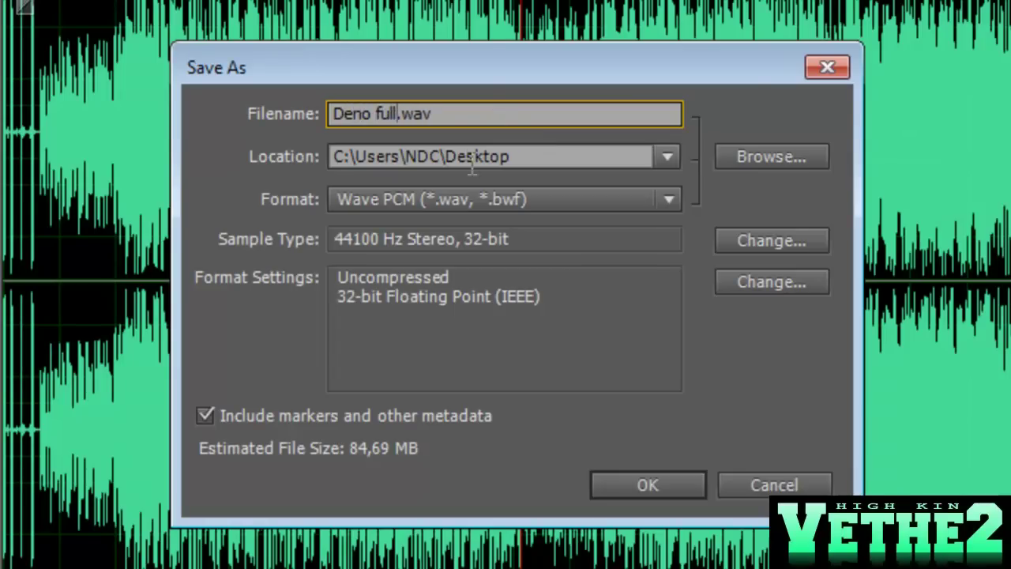
left_click(476, 197)
left_click(430, 258)
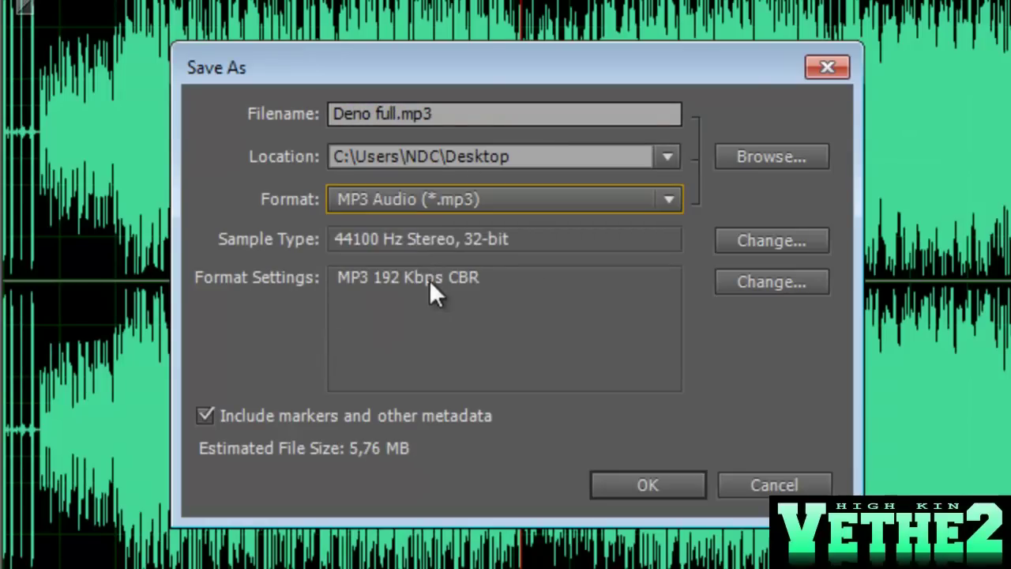
- Keep the MP3 settings at a constant bitrate of 192 Kbps (44100 Hz) and save the file
left_click(747, 281)
left_click(519, 292)
left_click(519, 292)
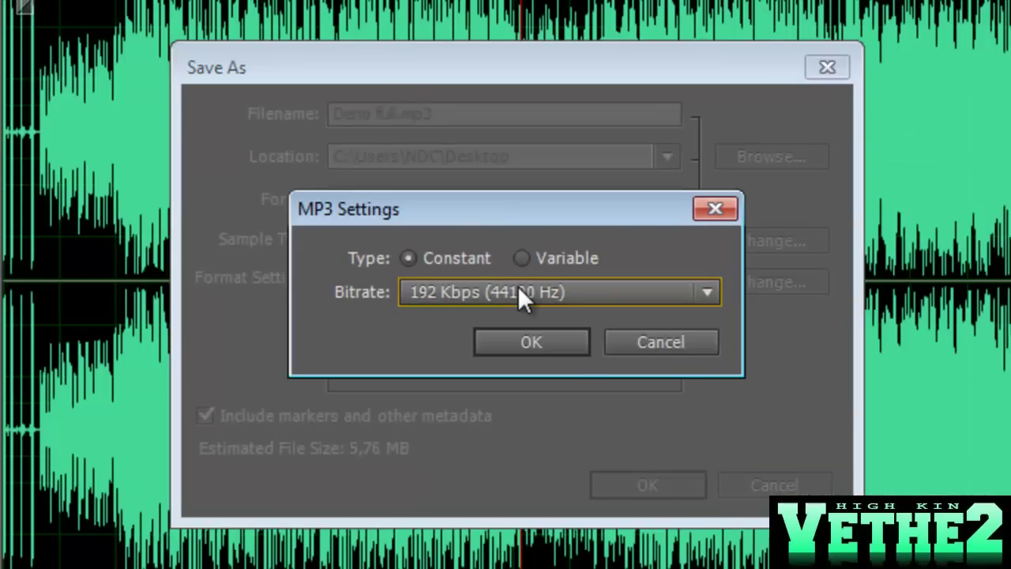
left_click(543, 346)
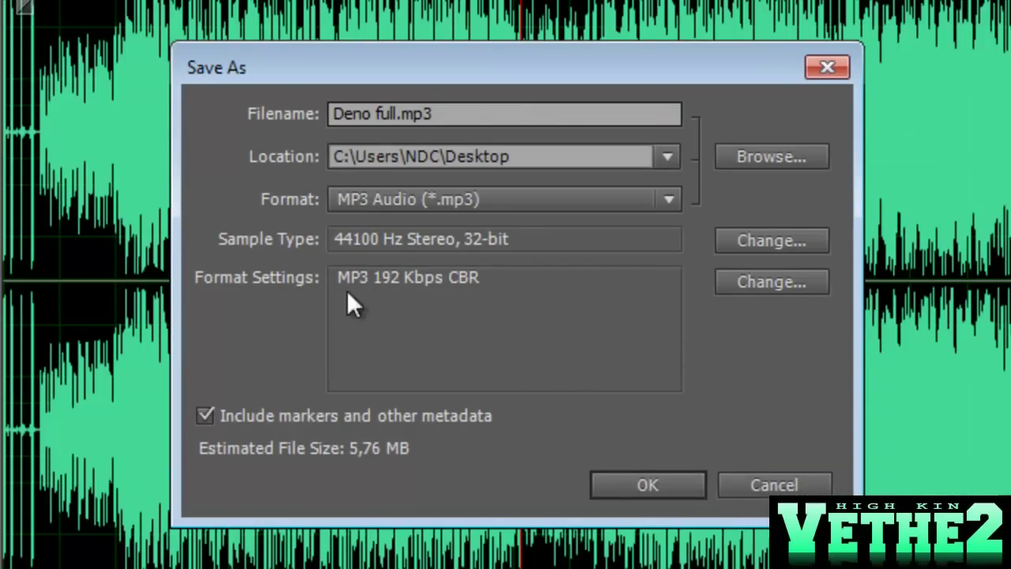
left_click(653, 481)
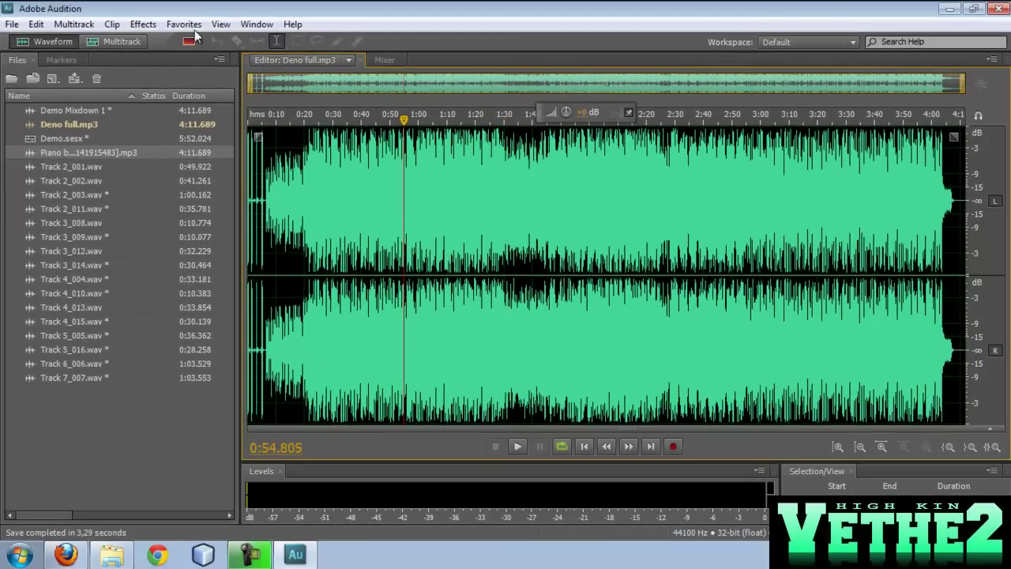
- Return to the Demo multitrack session and save it together with the unsaved changes in all its audio files
left_click(135, 41)
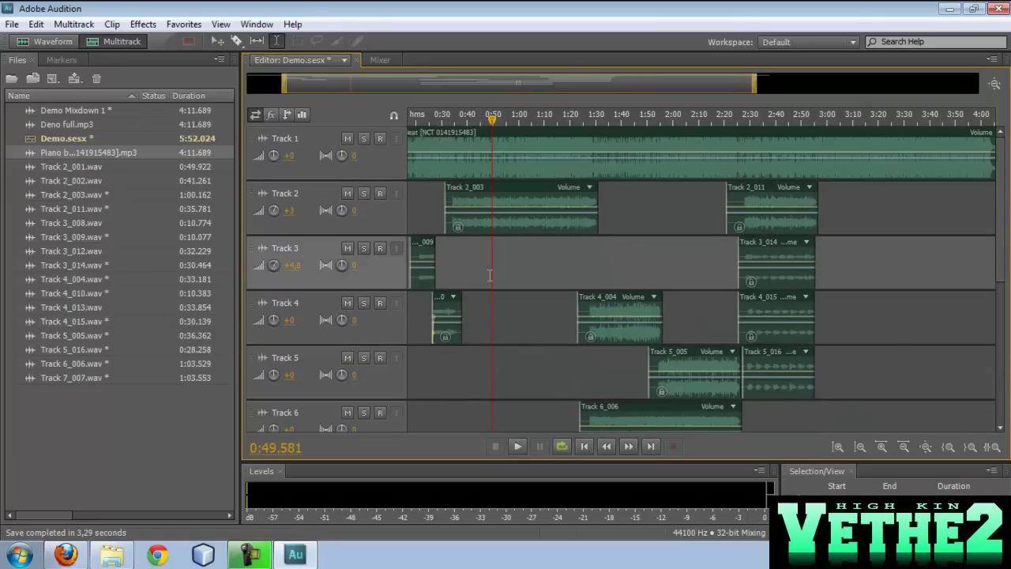
left_click(12, 23)
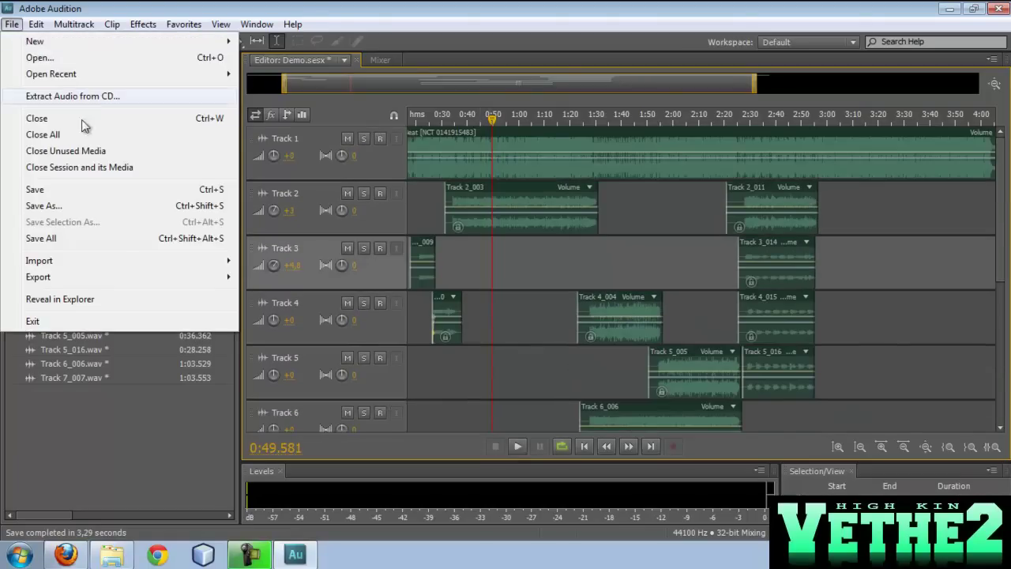
left_click(68, 191)
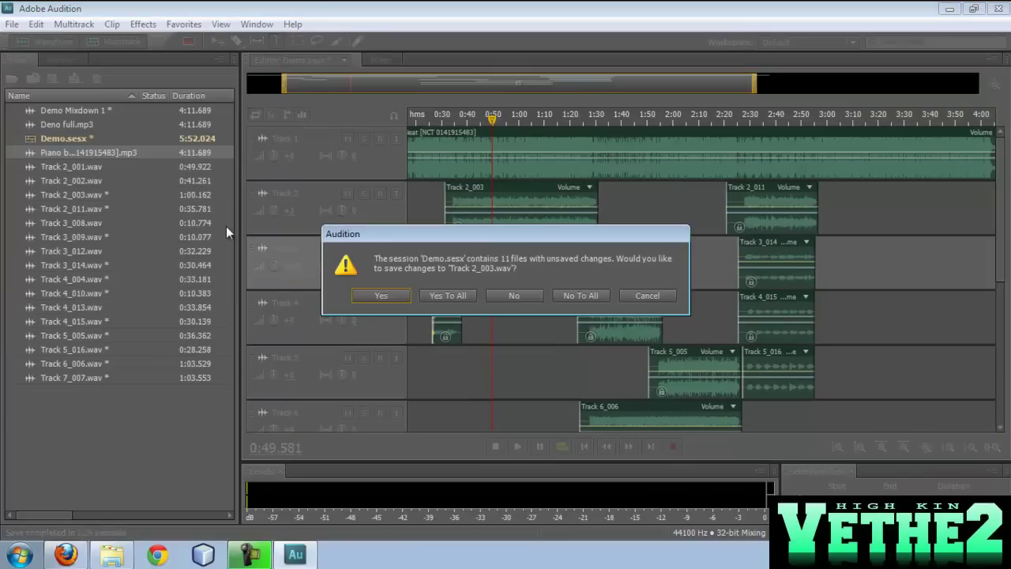
left_click(451, 295)
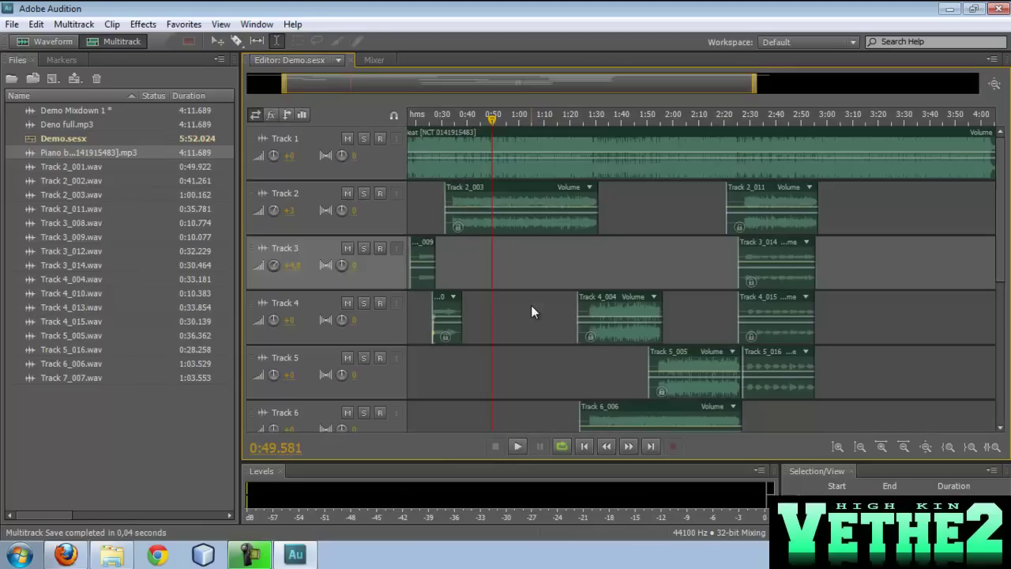
left_click(538, 277)
scroll(540, 284, "down", 5)
scroll(539, 284, "up", 3)
scroll(539, 285, "up", 2)
scroll(560, 85, "down", 2)
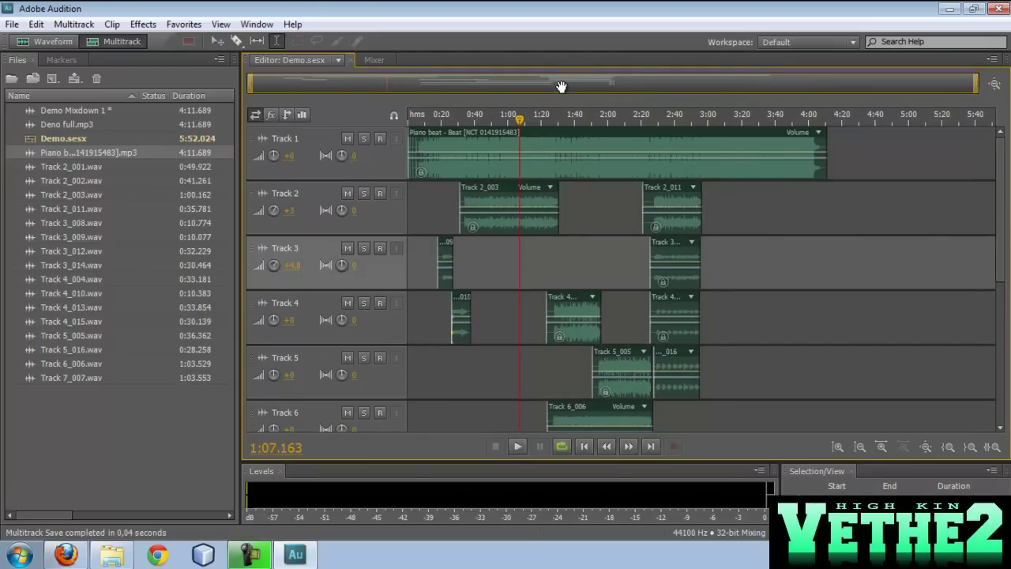
left_click(602, 205)
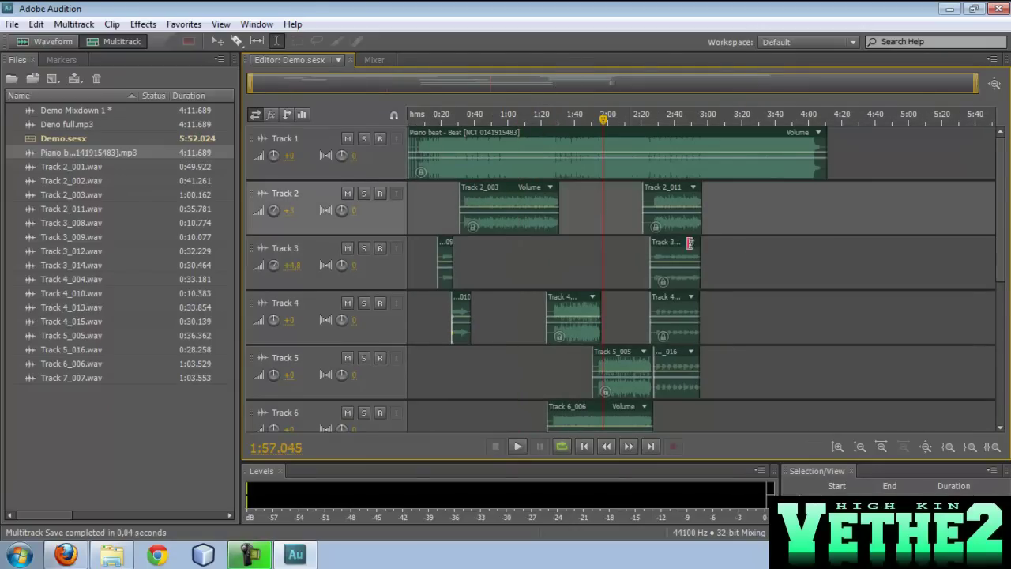
left_click(542, 259)
left_click(746, 251)
left_click(430, 276)
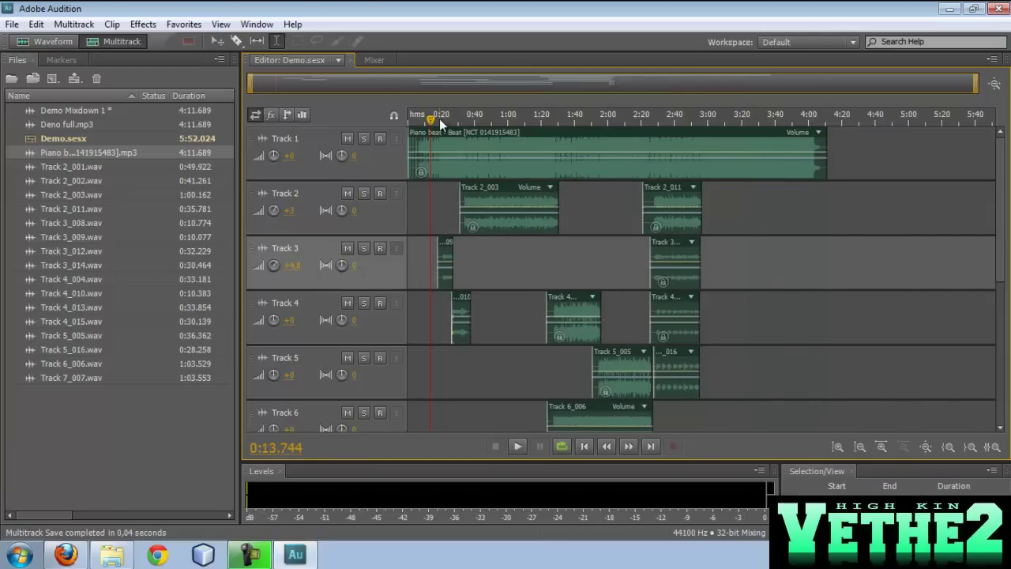
scroll(435, 120, "up", 3)
scroll(402, 91, "up", 3)
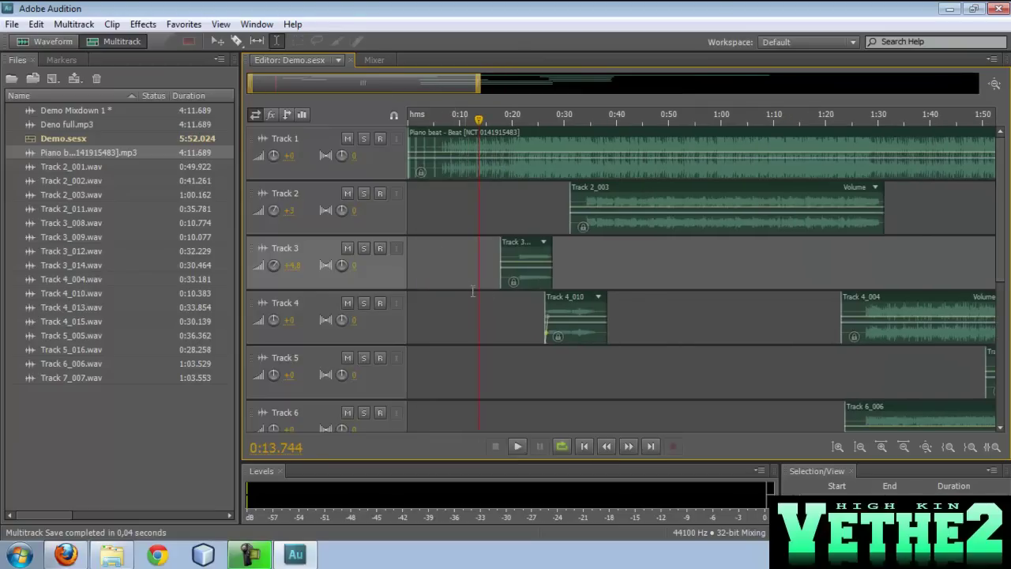
scroll(505, 154, "down", 2)
scroll(418, 88, "down", 3)
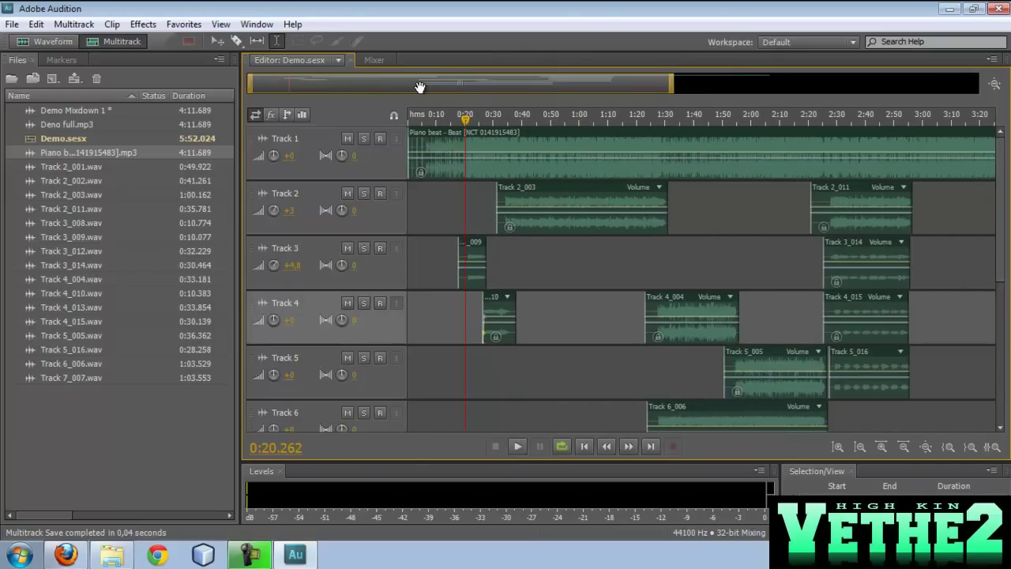
scroll(490, 237, "down", 2)
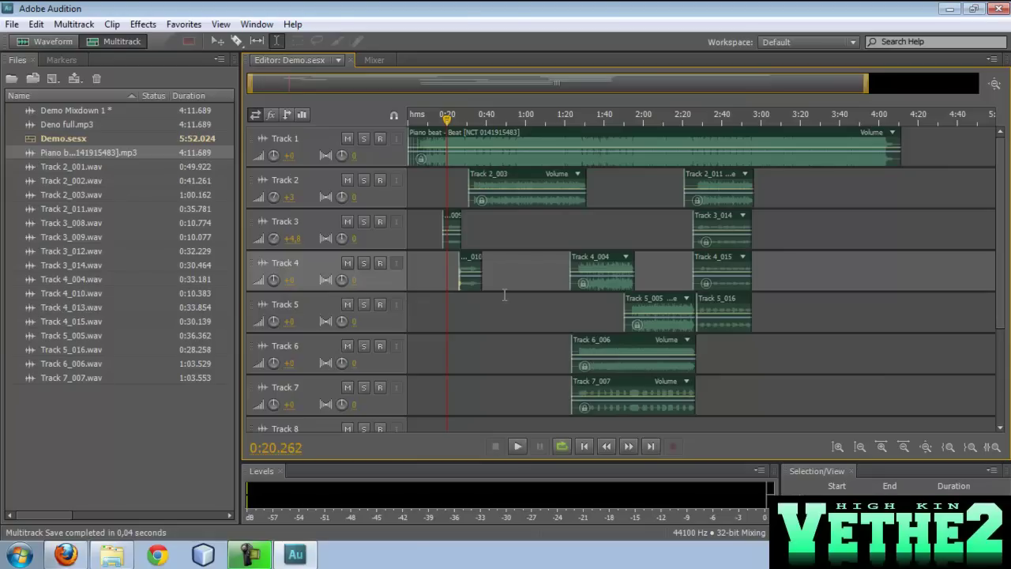
left_click(545, 193)
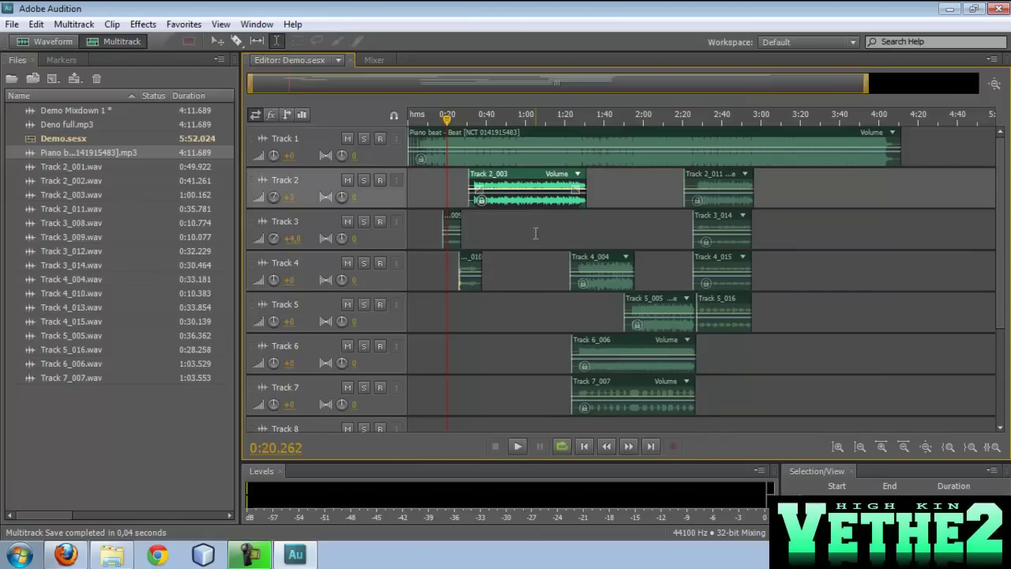
left_click(536, 228)
left_click(519, 243)
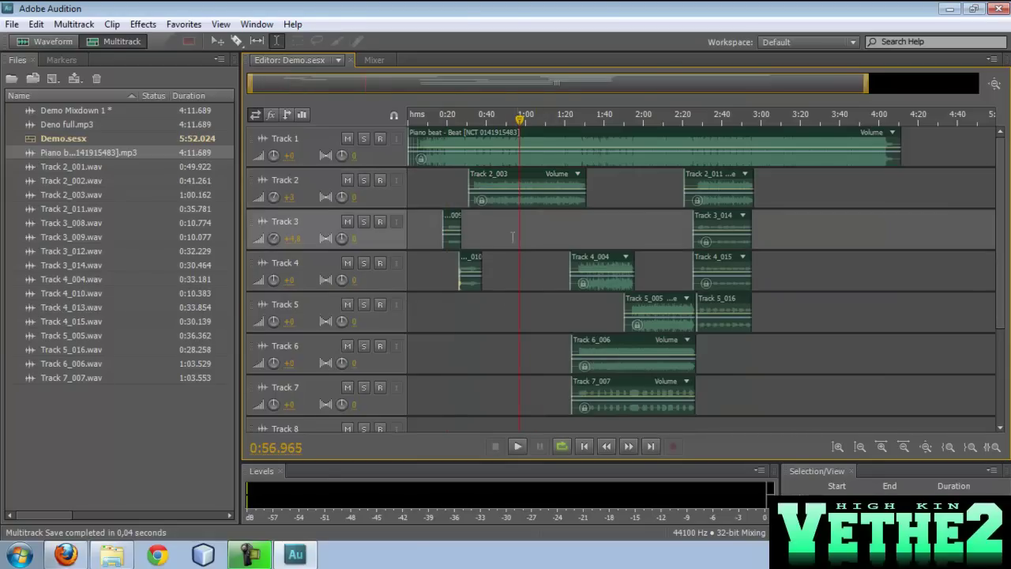
left_click(506, 238)
left_click(545, 237)
left_click(502, 238)
left_click(555, 236)
left_click(529, 237)
left_click(523, 282)
left_click(527, 284)
left_click(458, 280)
left_click(444, 312)
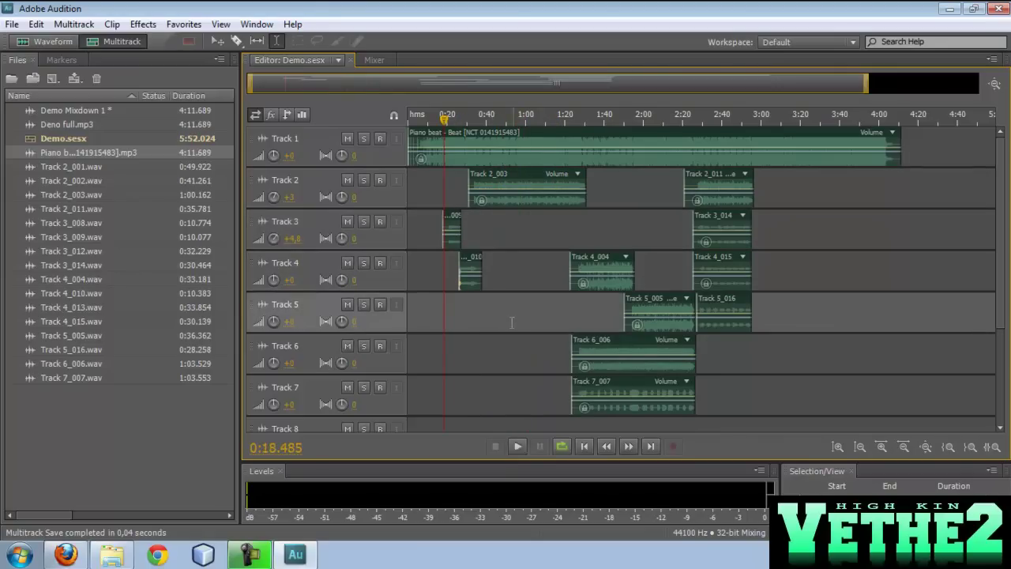
left_click(440, 199)
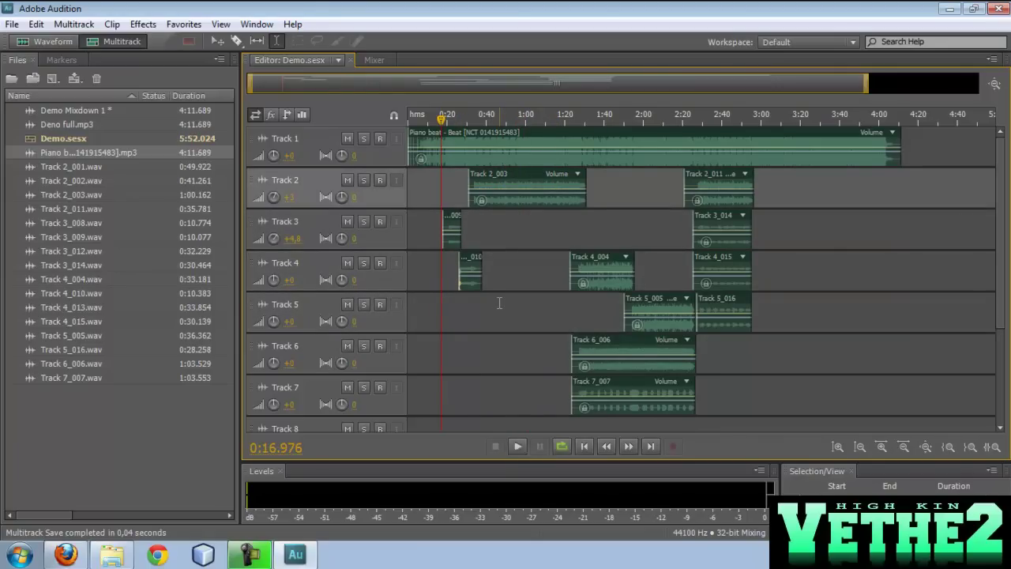